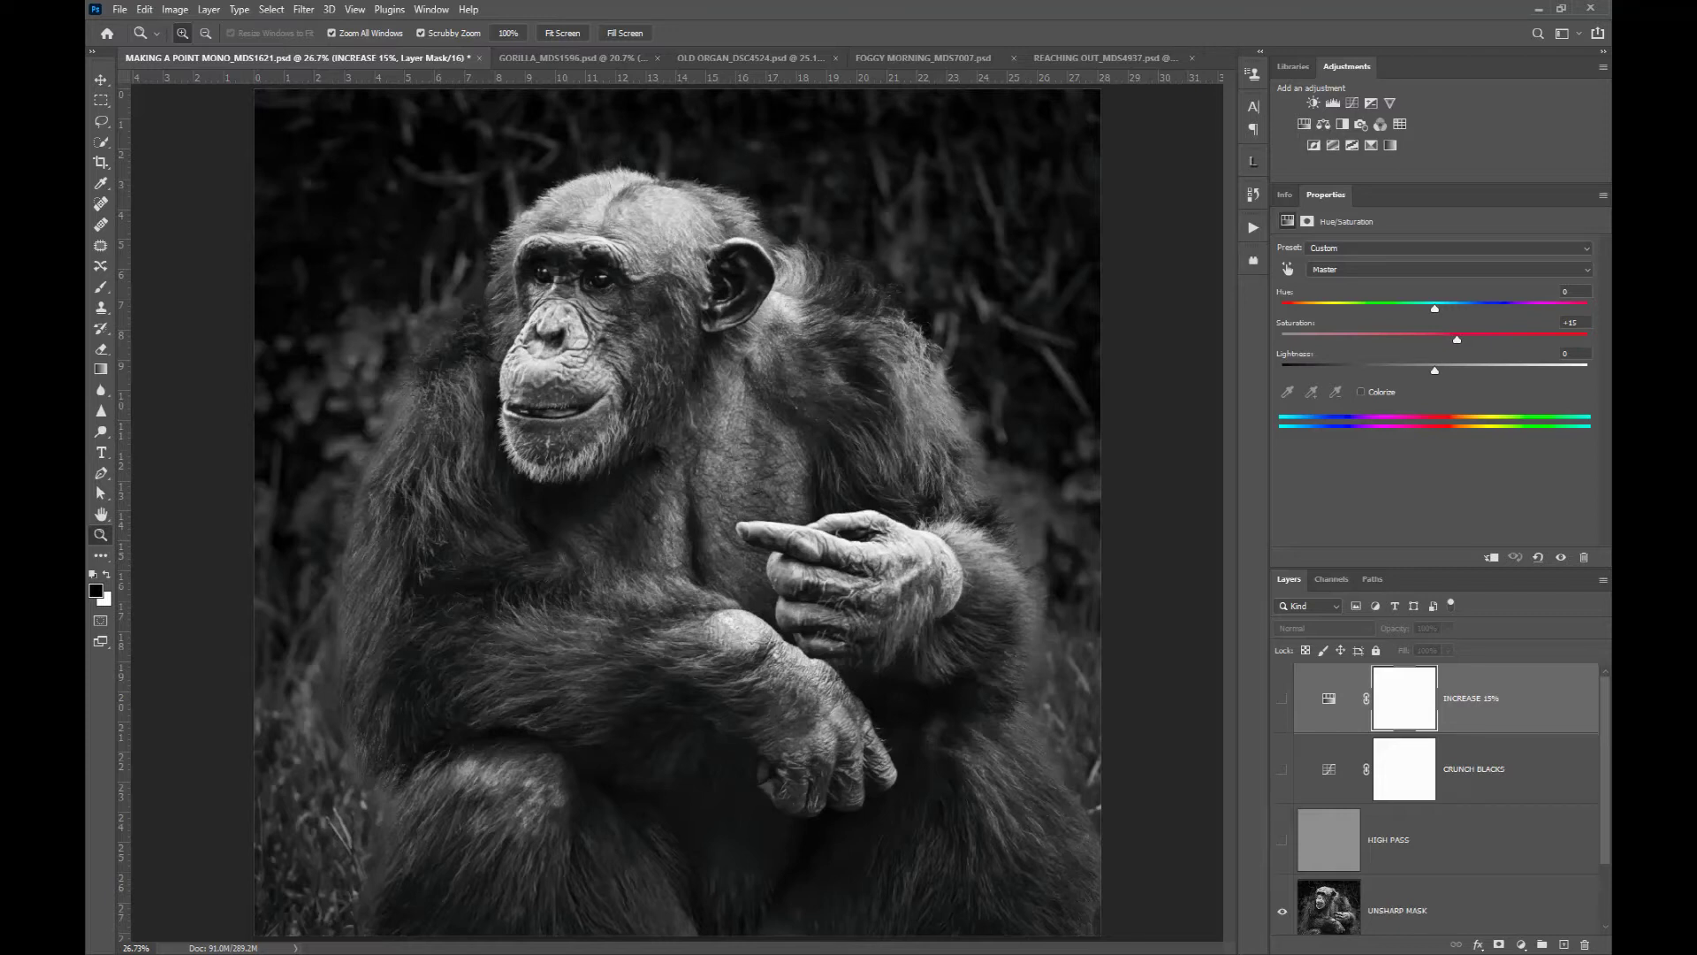
- Switch to the gorilla portrait document GORILLA_MDS1596.psd
left_click(542, 56)
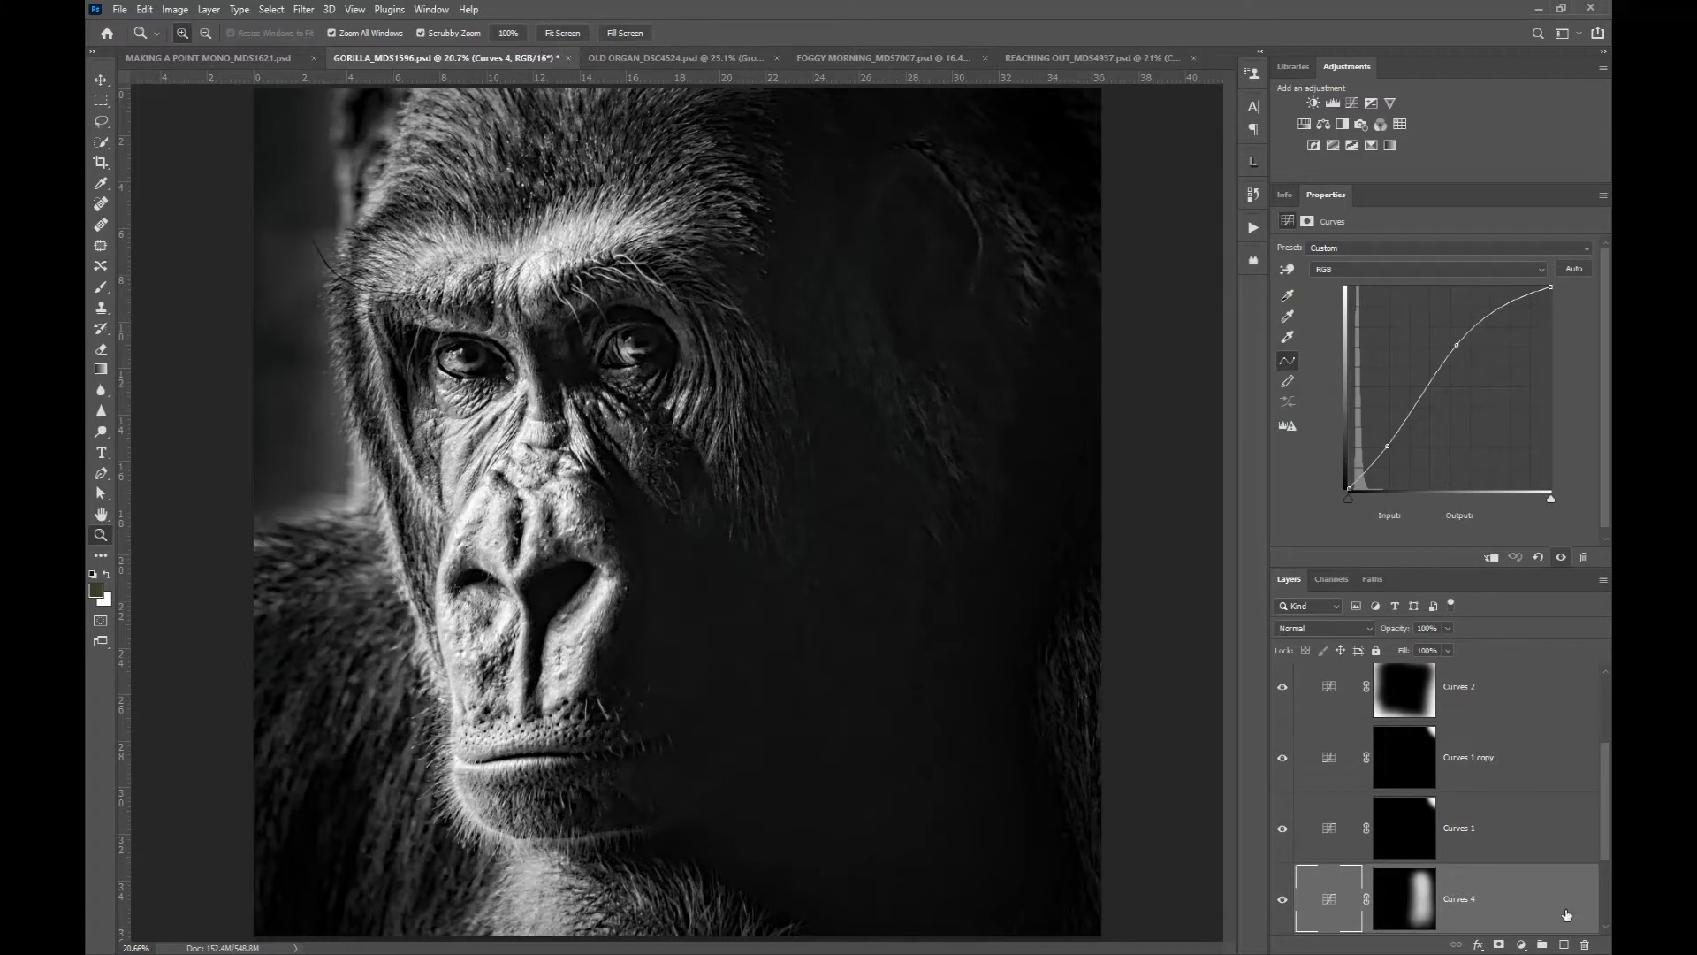
- Preview the gorilla's colour Background layer alone, then restore all editing layers
scroll(1565, 913, "down", 2)
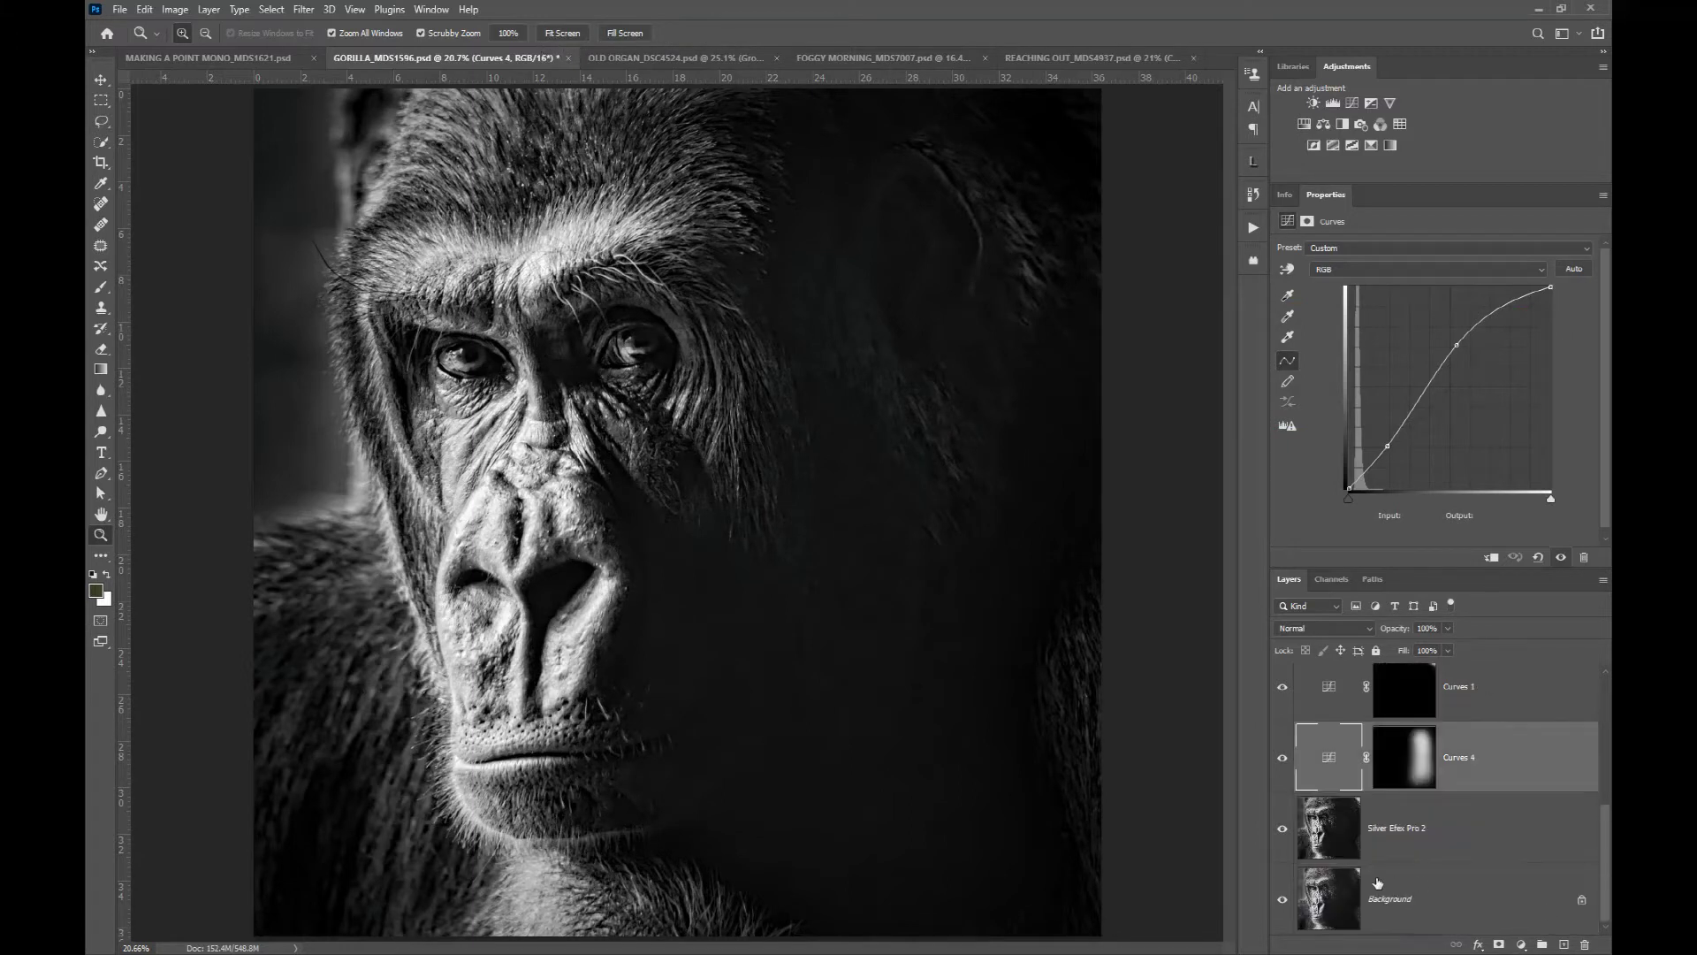
left_click(1282, 898, "alt")
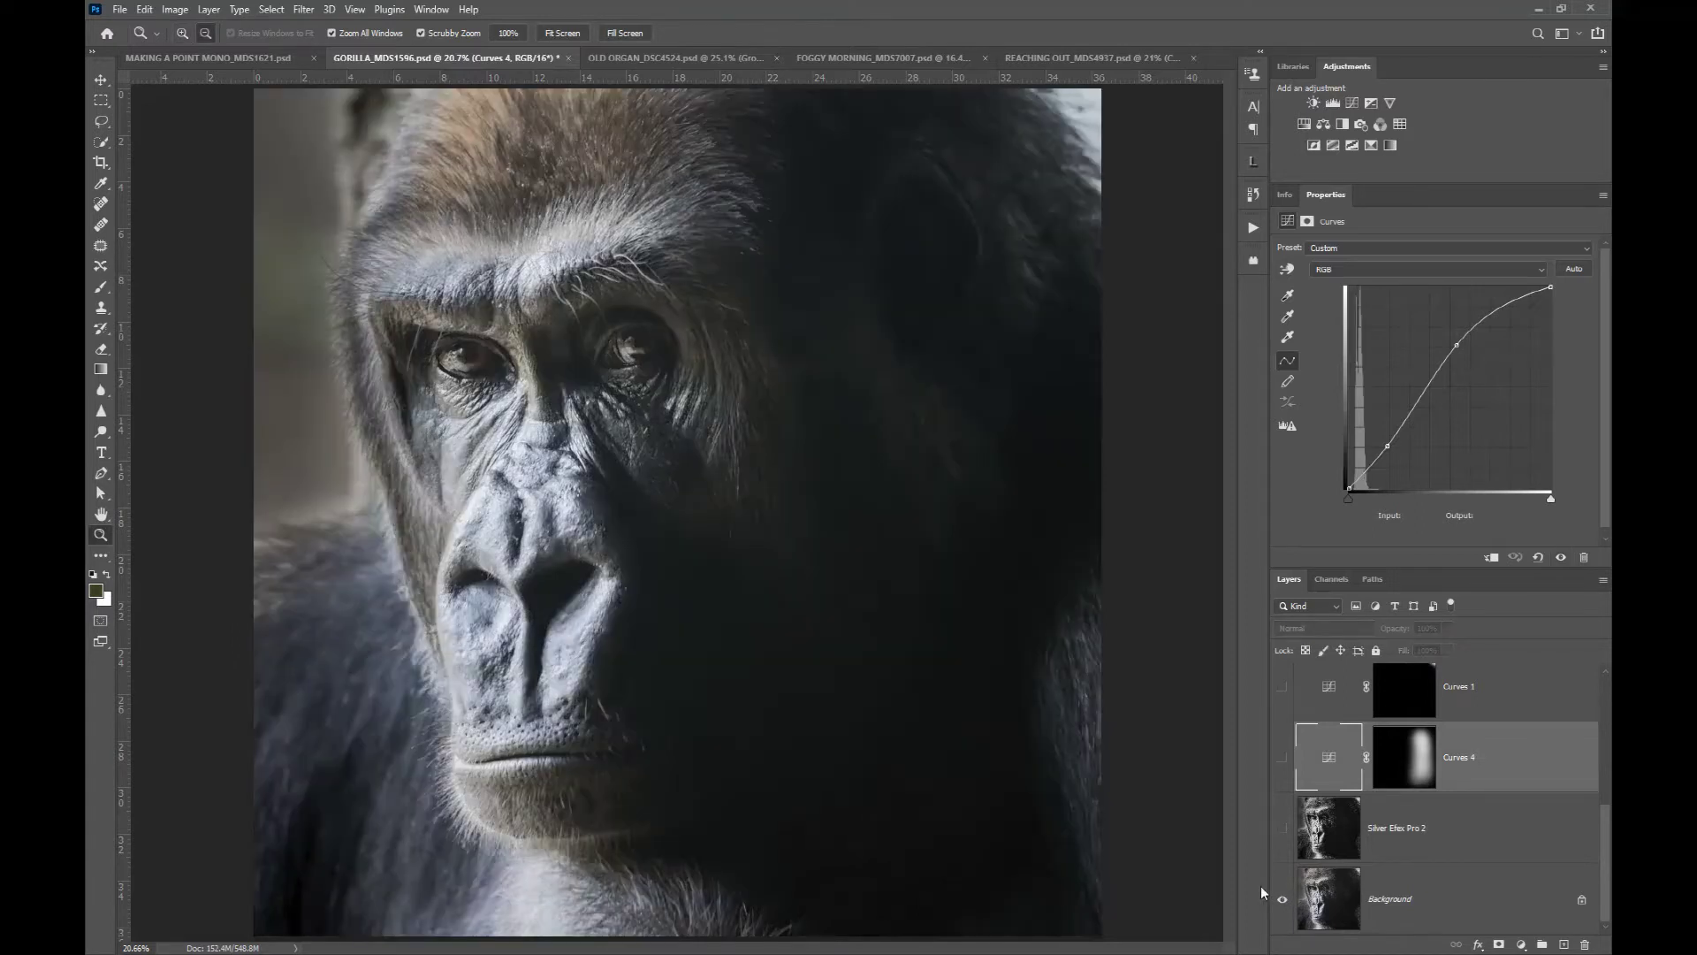
left_click(1286, 895, "alt")
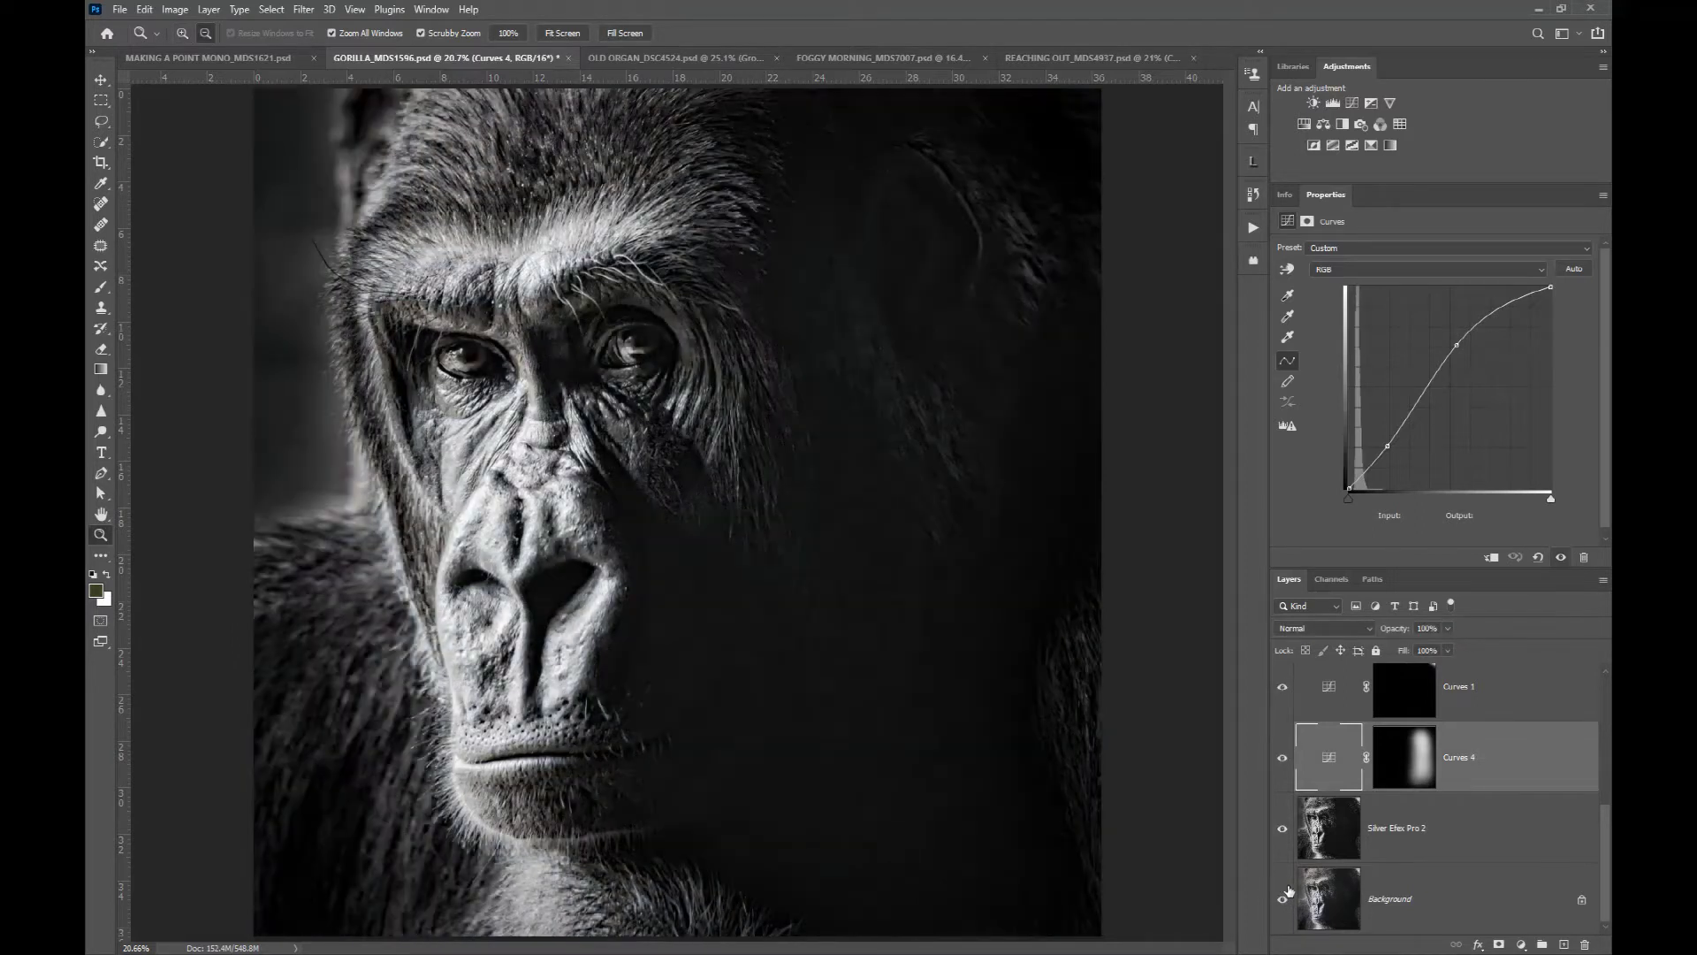
- On OLD ORGAN_DSC4524.psd, hide Group 1 to see the colour original, then show it again
left_click(666, 54)
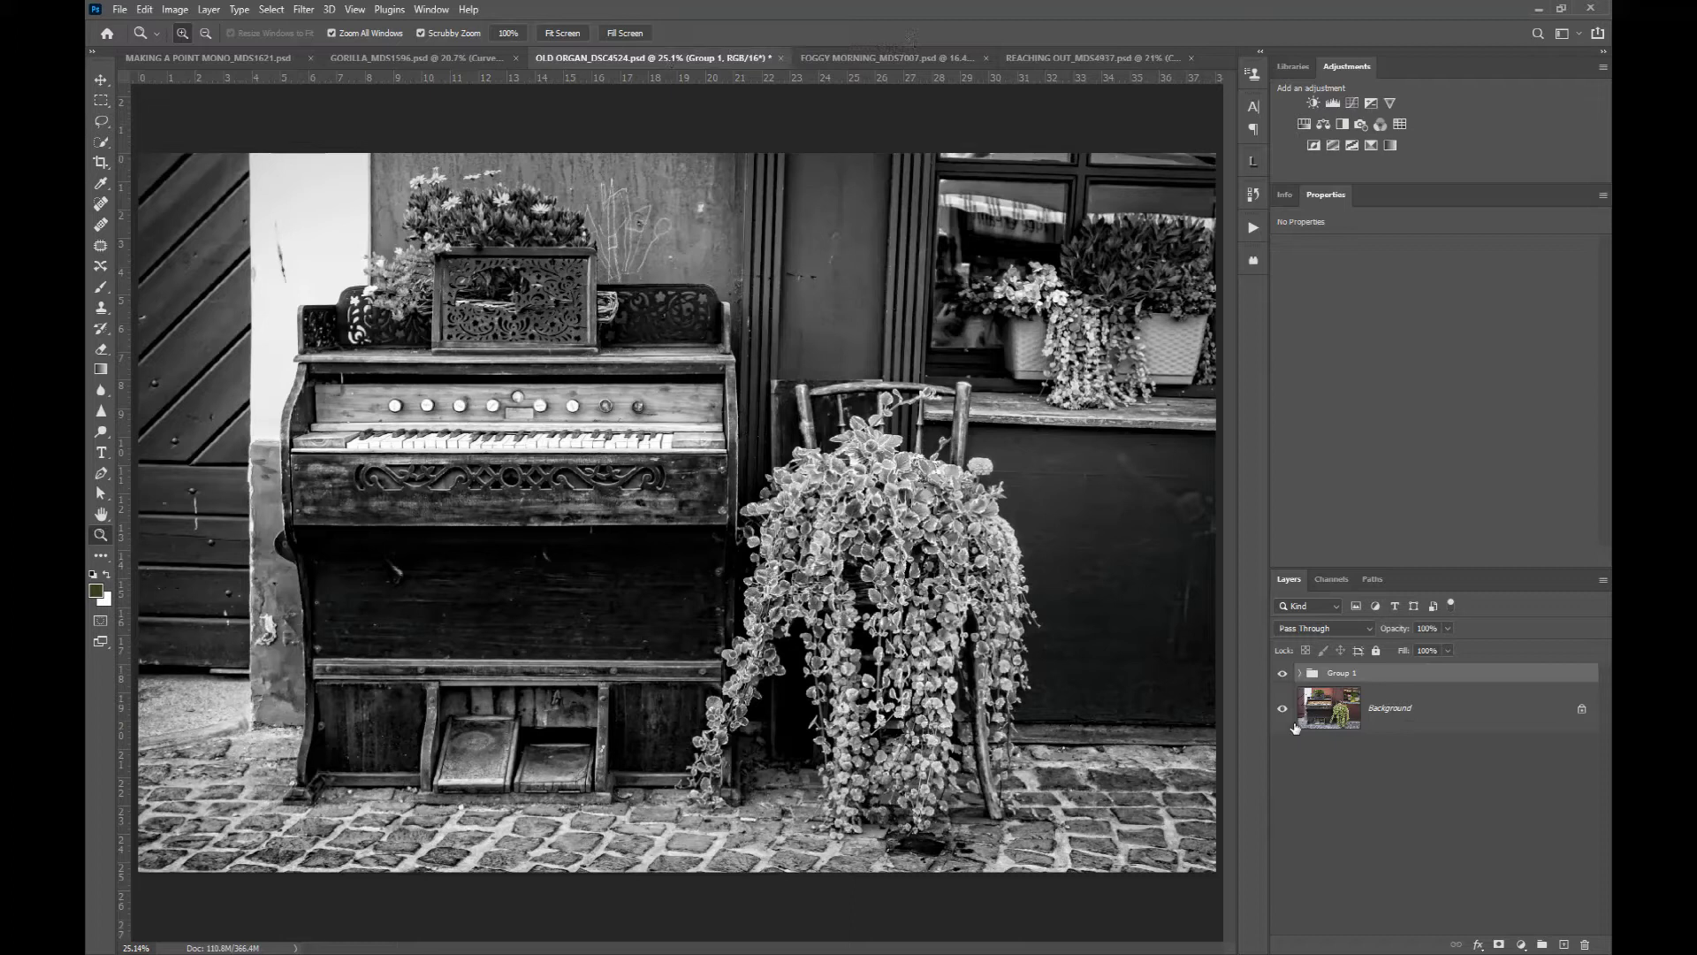
key("alt")
left_click(1280, 724, "alt")
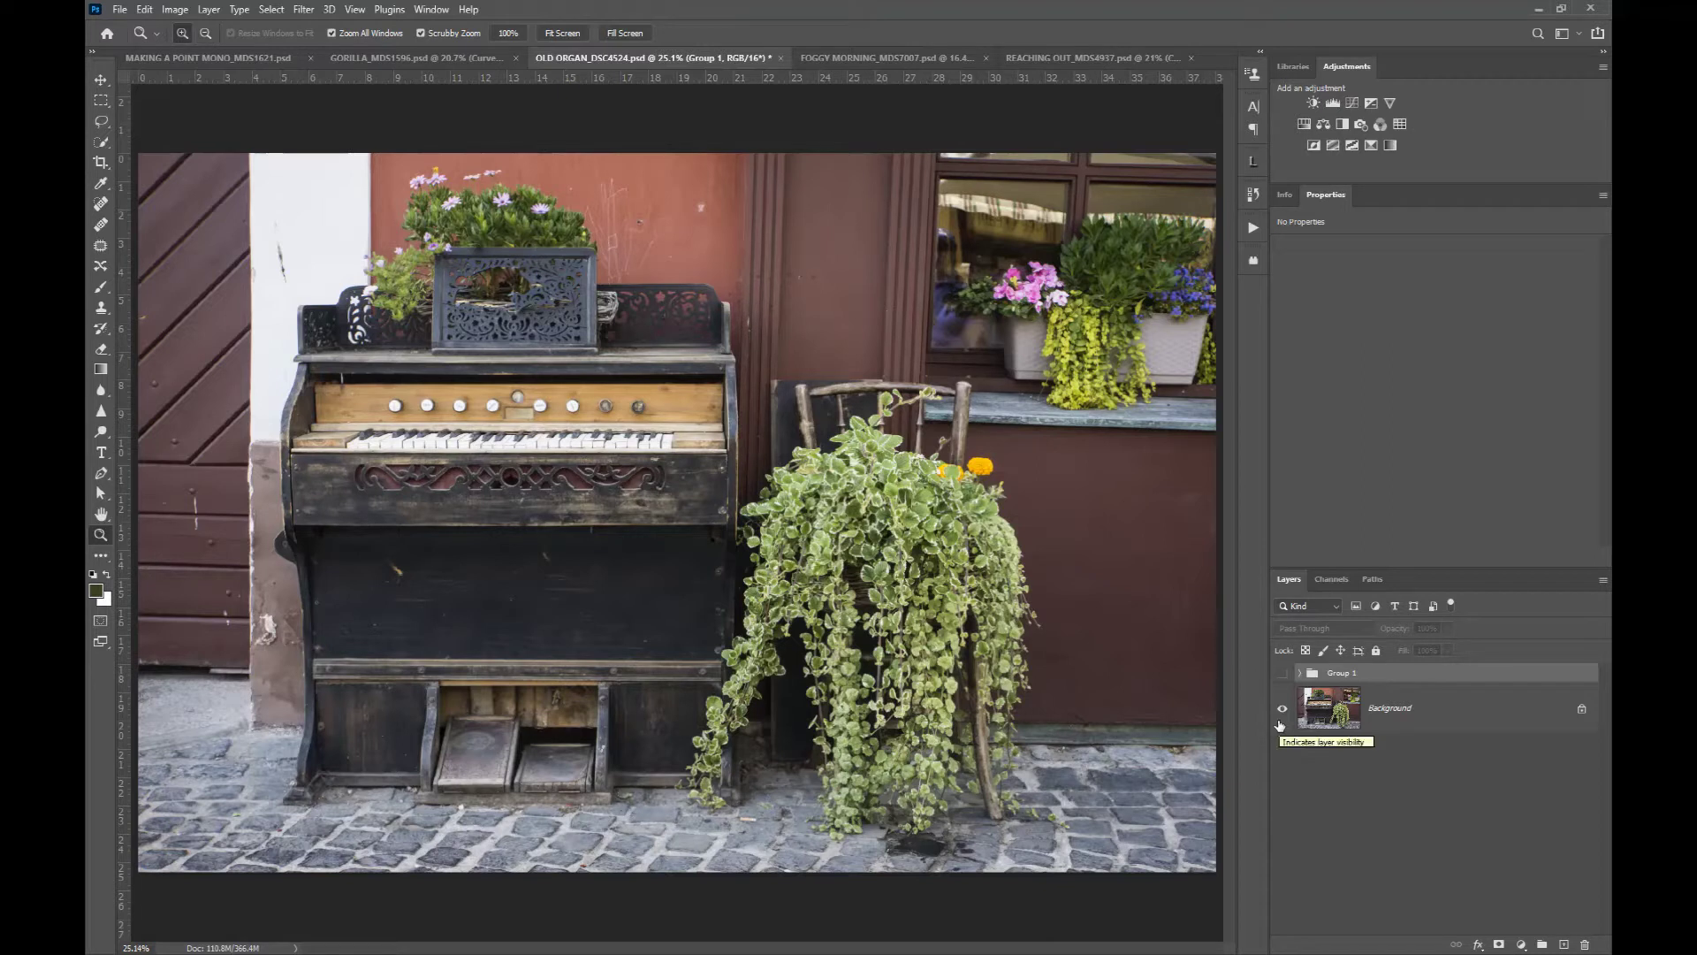
left_click(1280, 723, "alt")
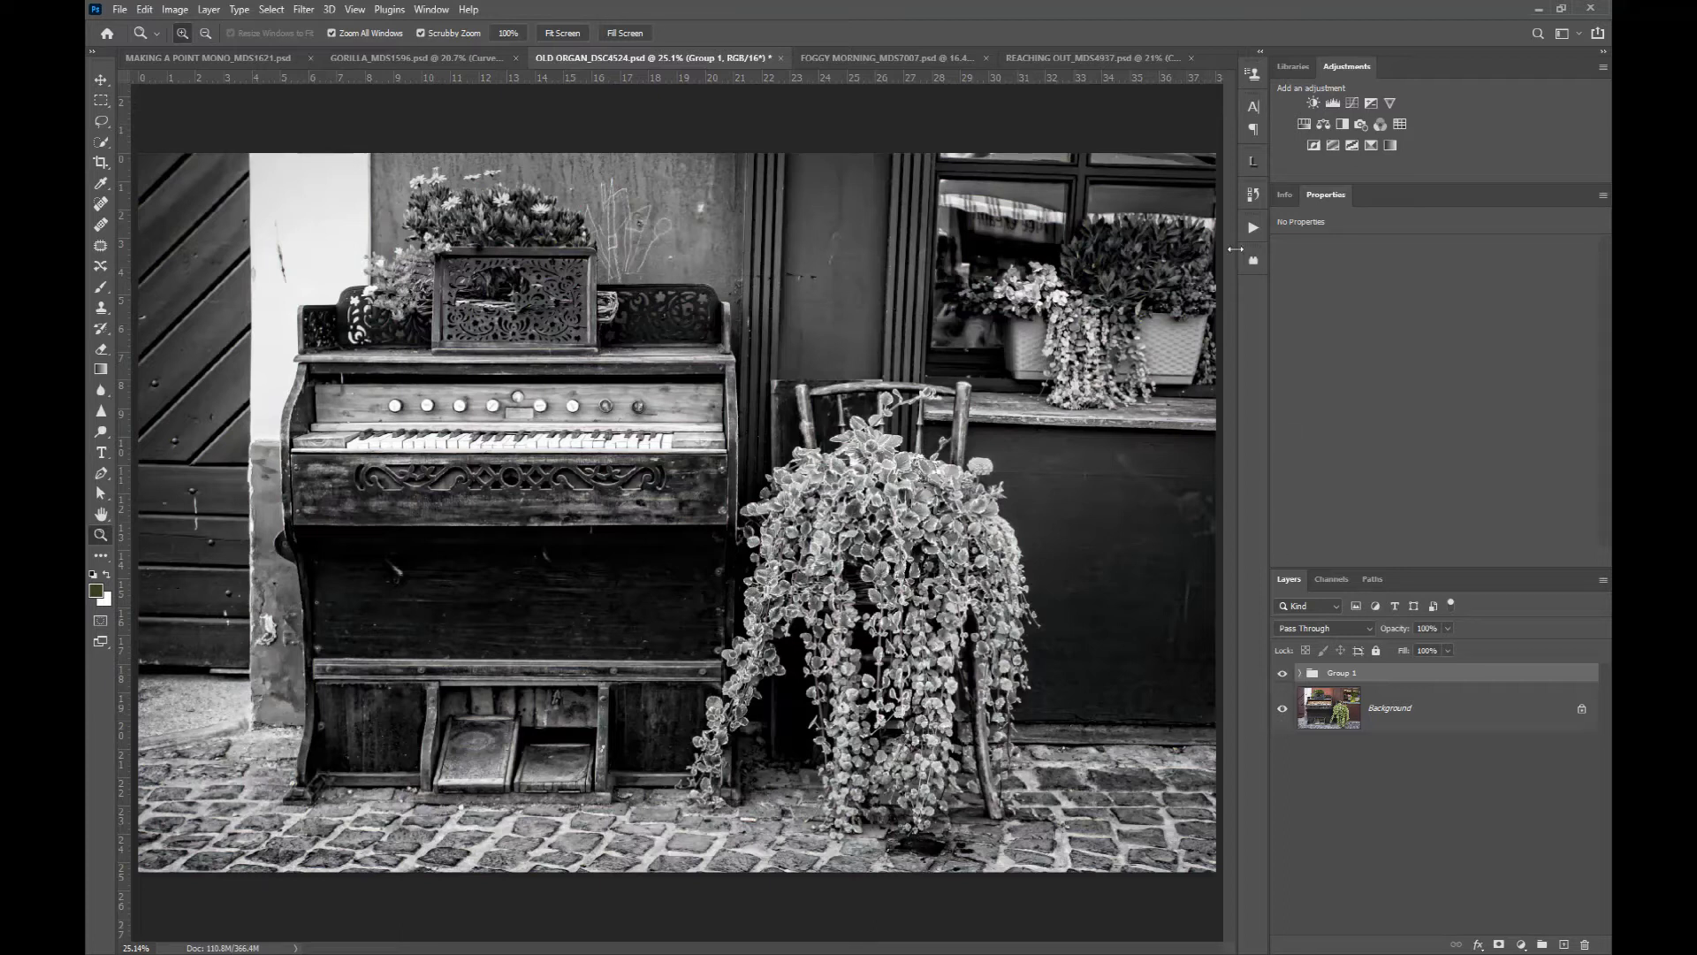
- Compare FOGGY MORNING with its colour Background, view the tree canopy, then return to MAKING A POINT MONO
left_click(835, 57)
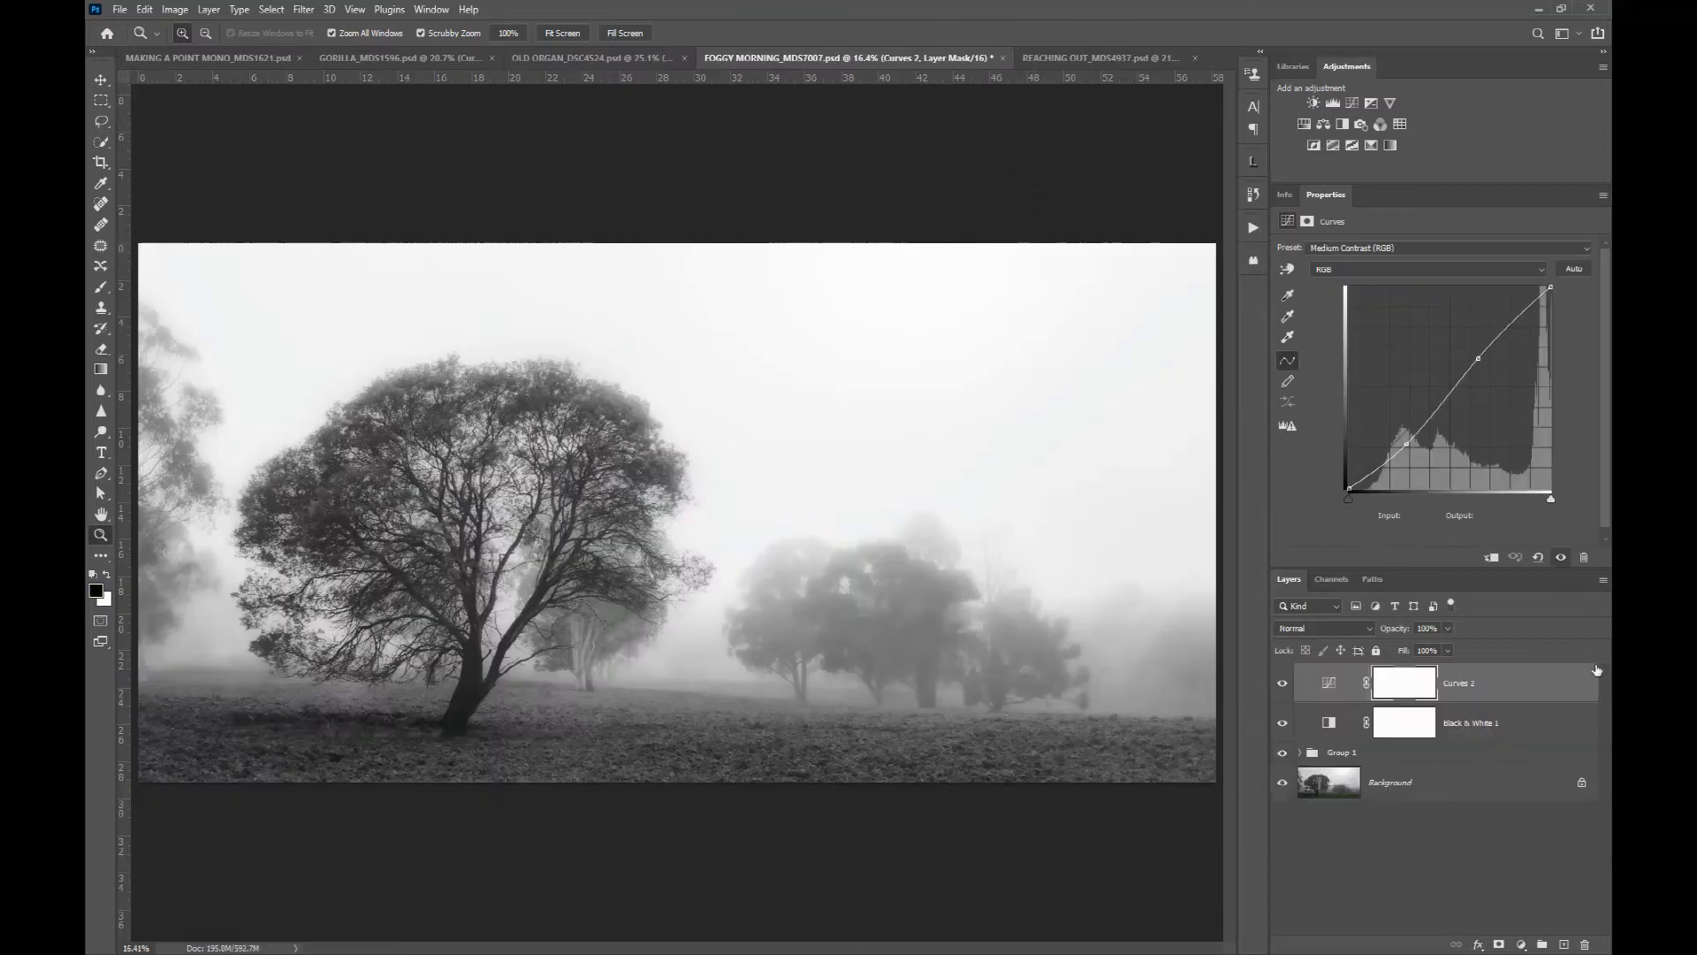
left_click(1279, 793, "alt")
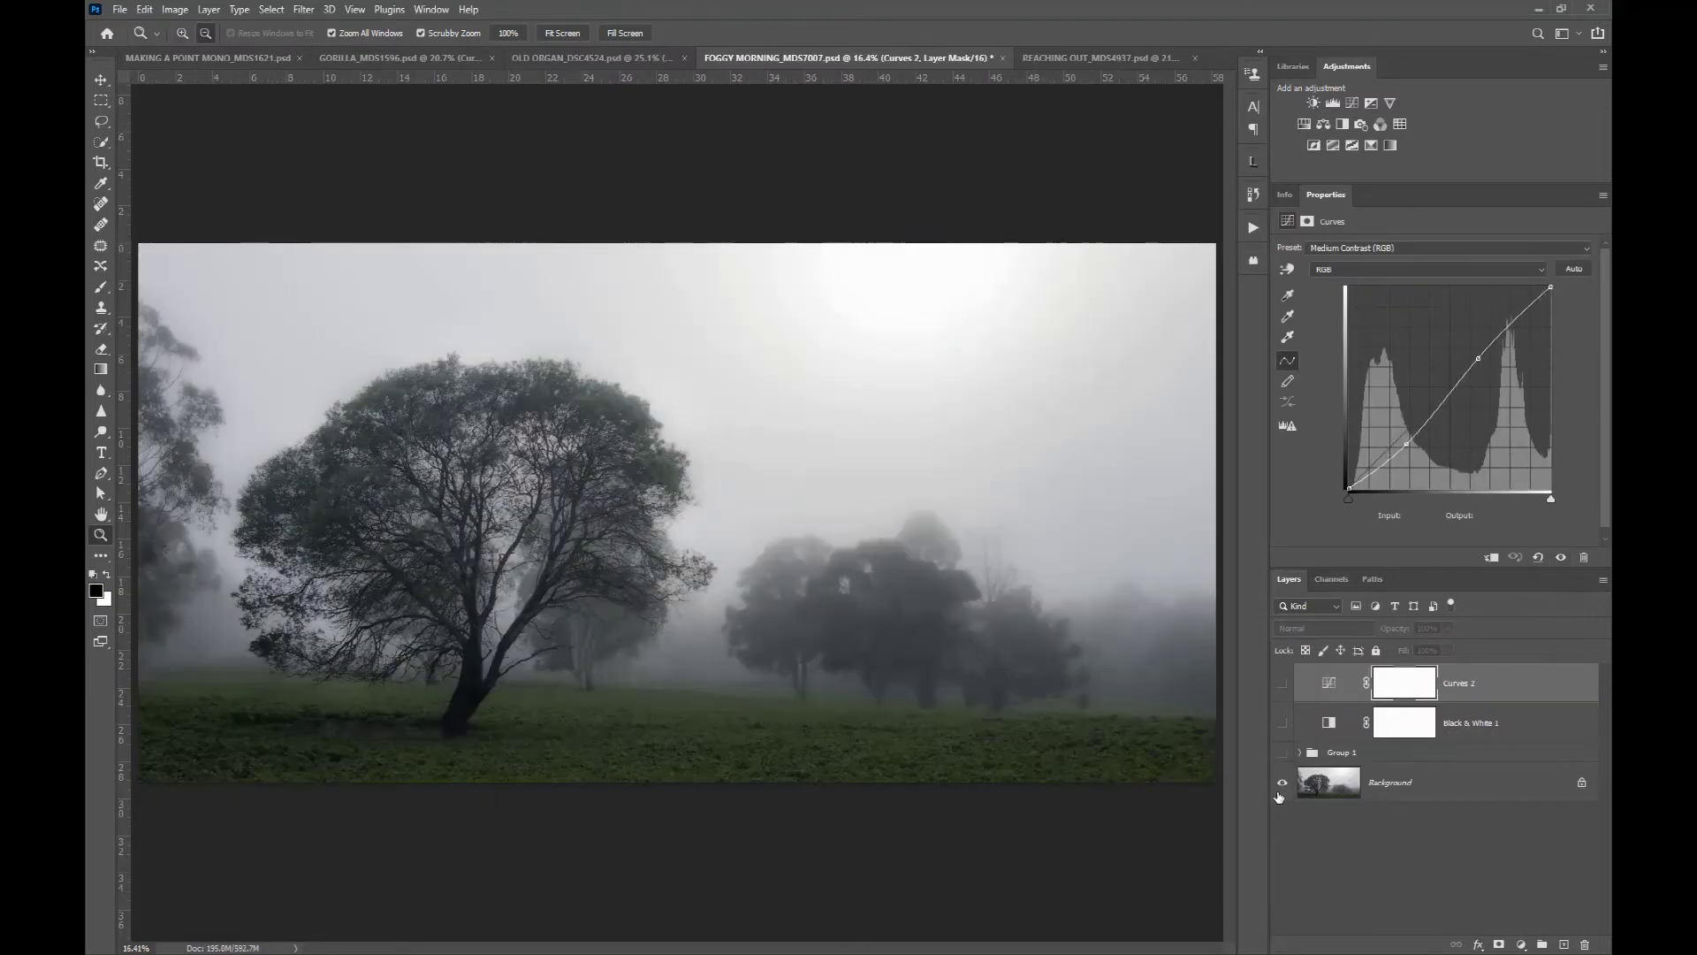
left_click(1279, 795, "alt")
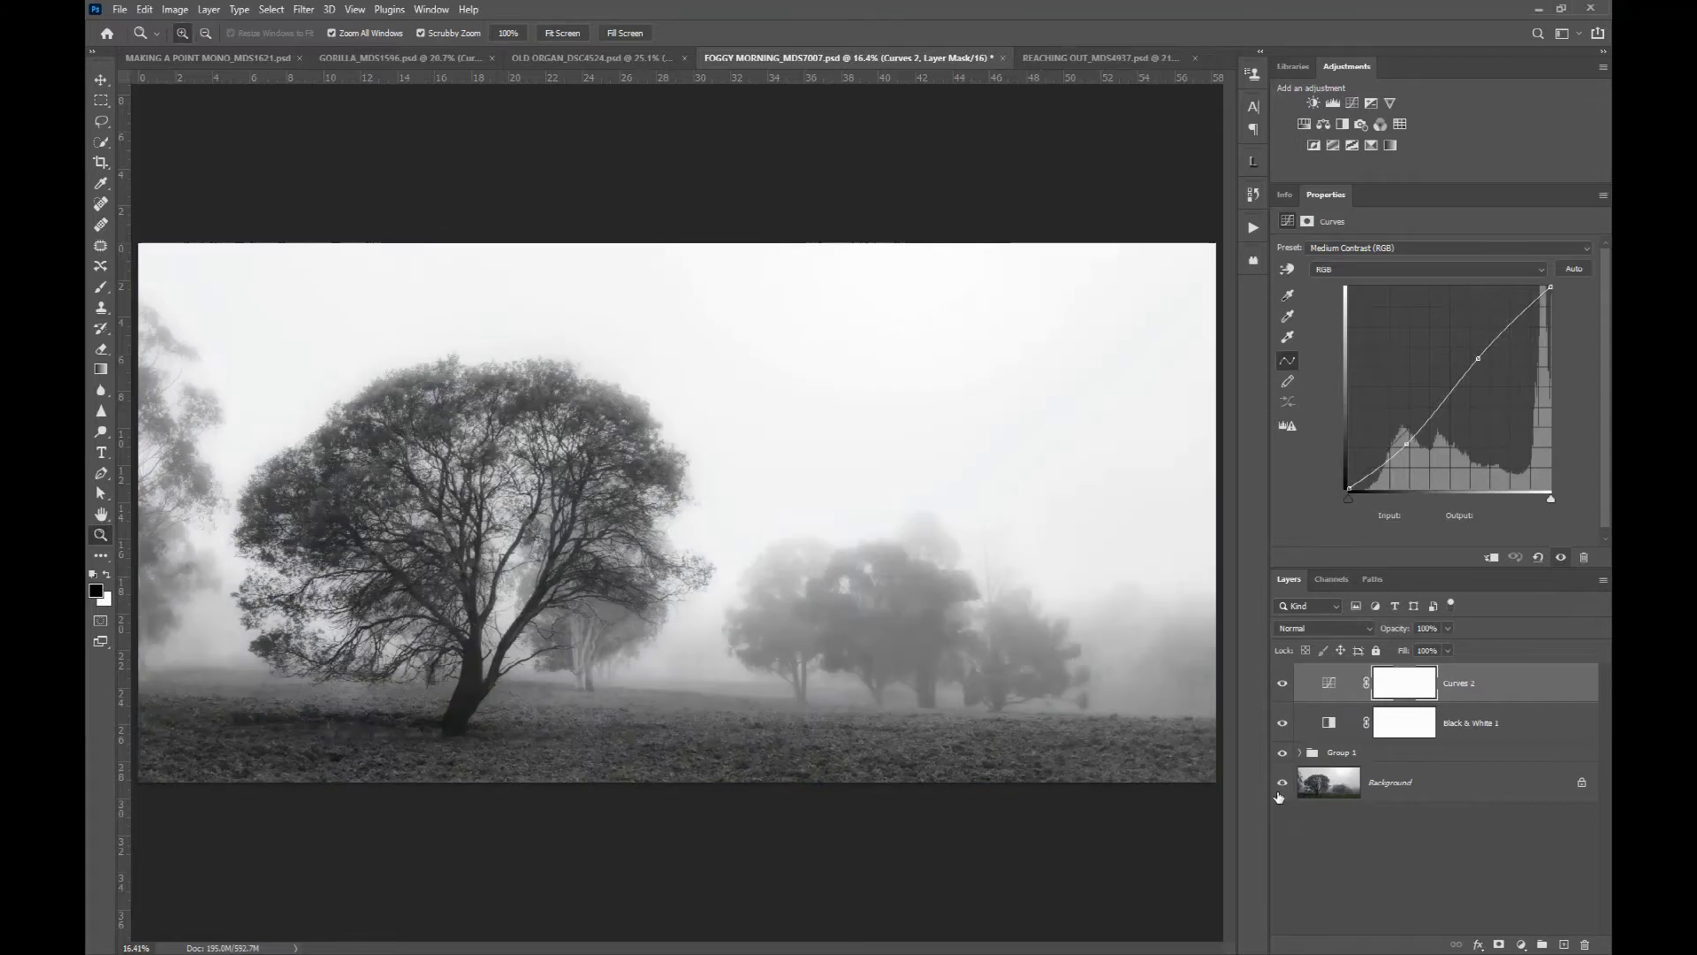
left_click(1056, 57)
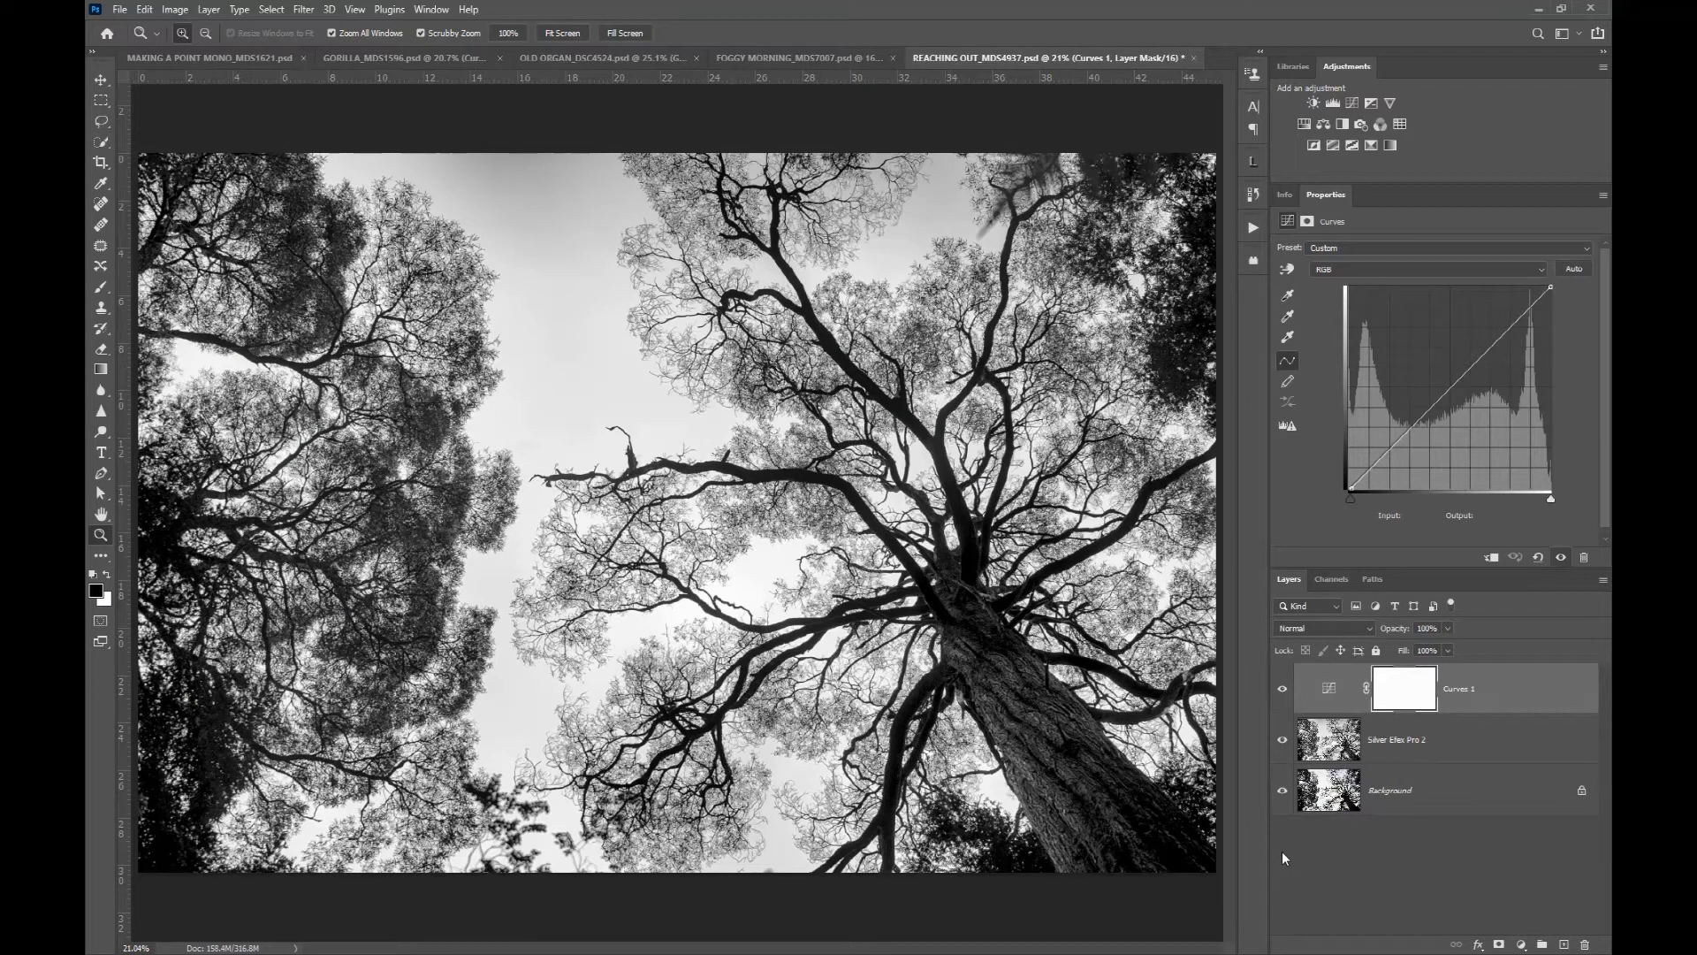
left_click(189, 56)
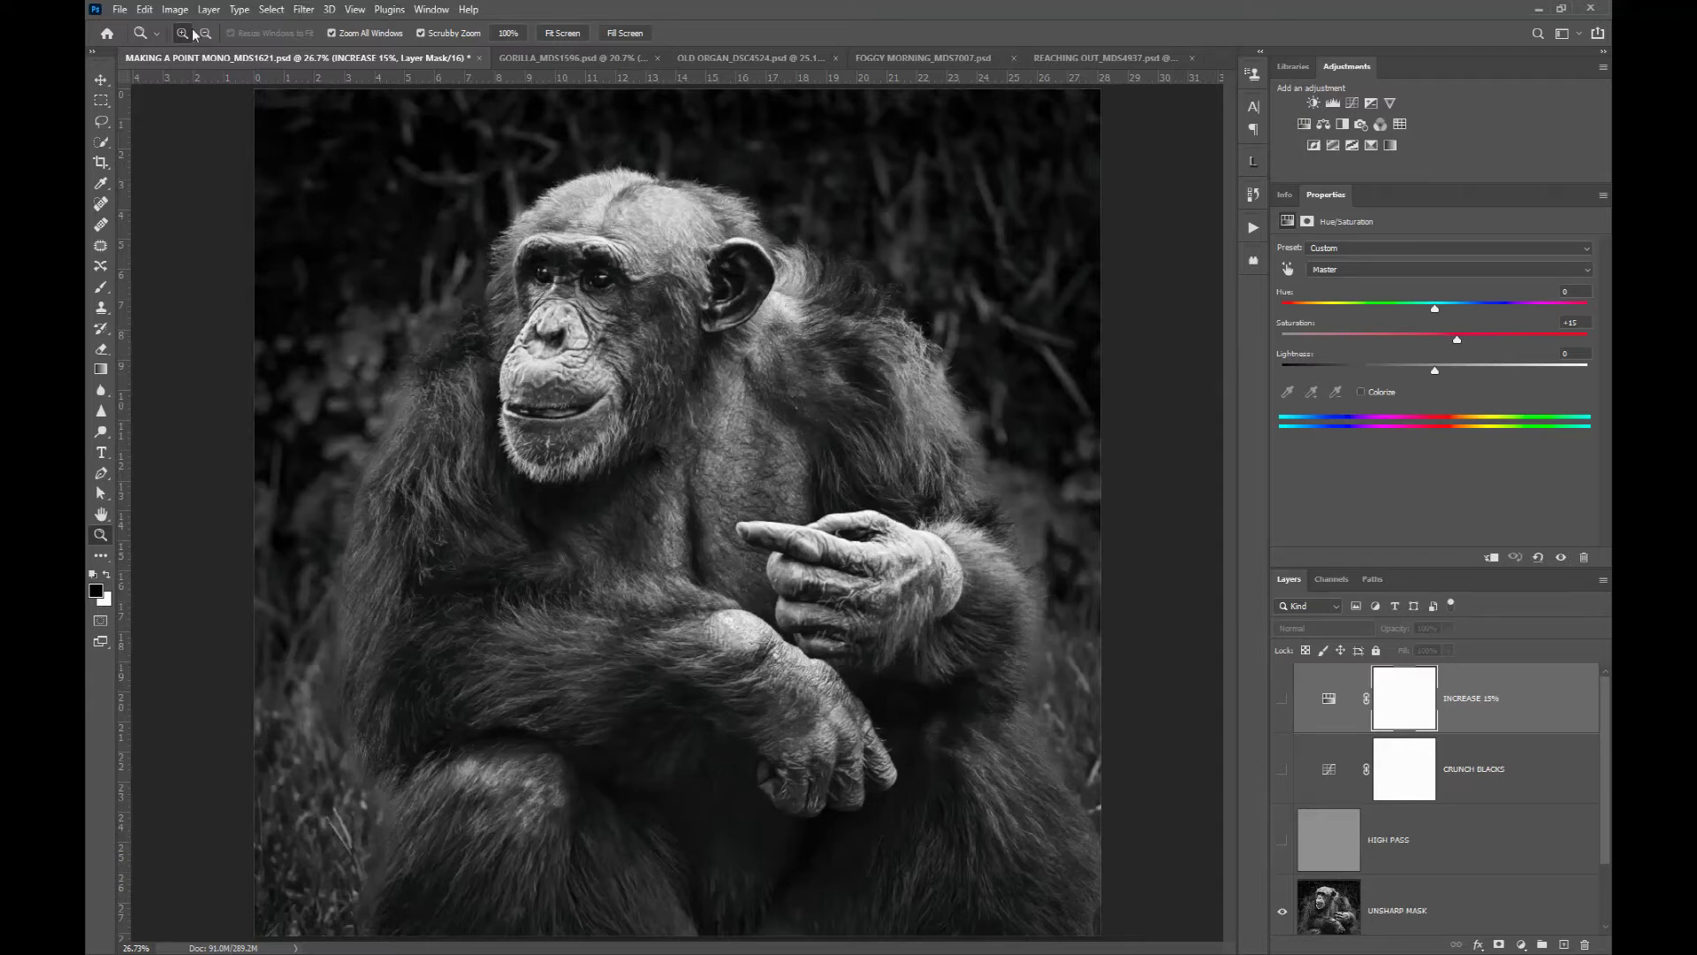
left_click(174, 11)
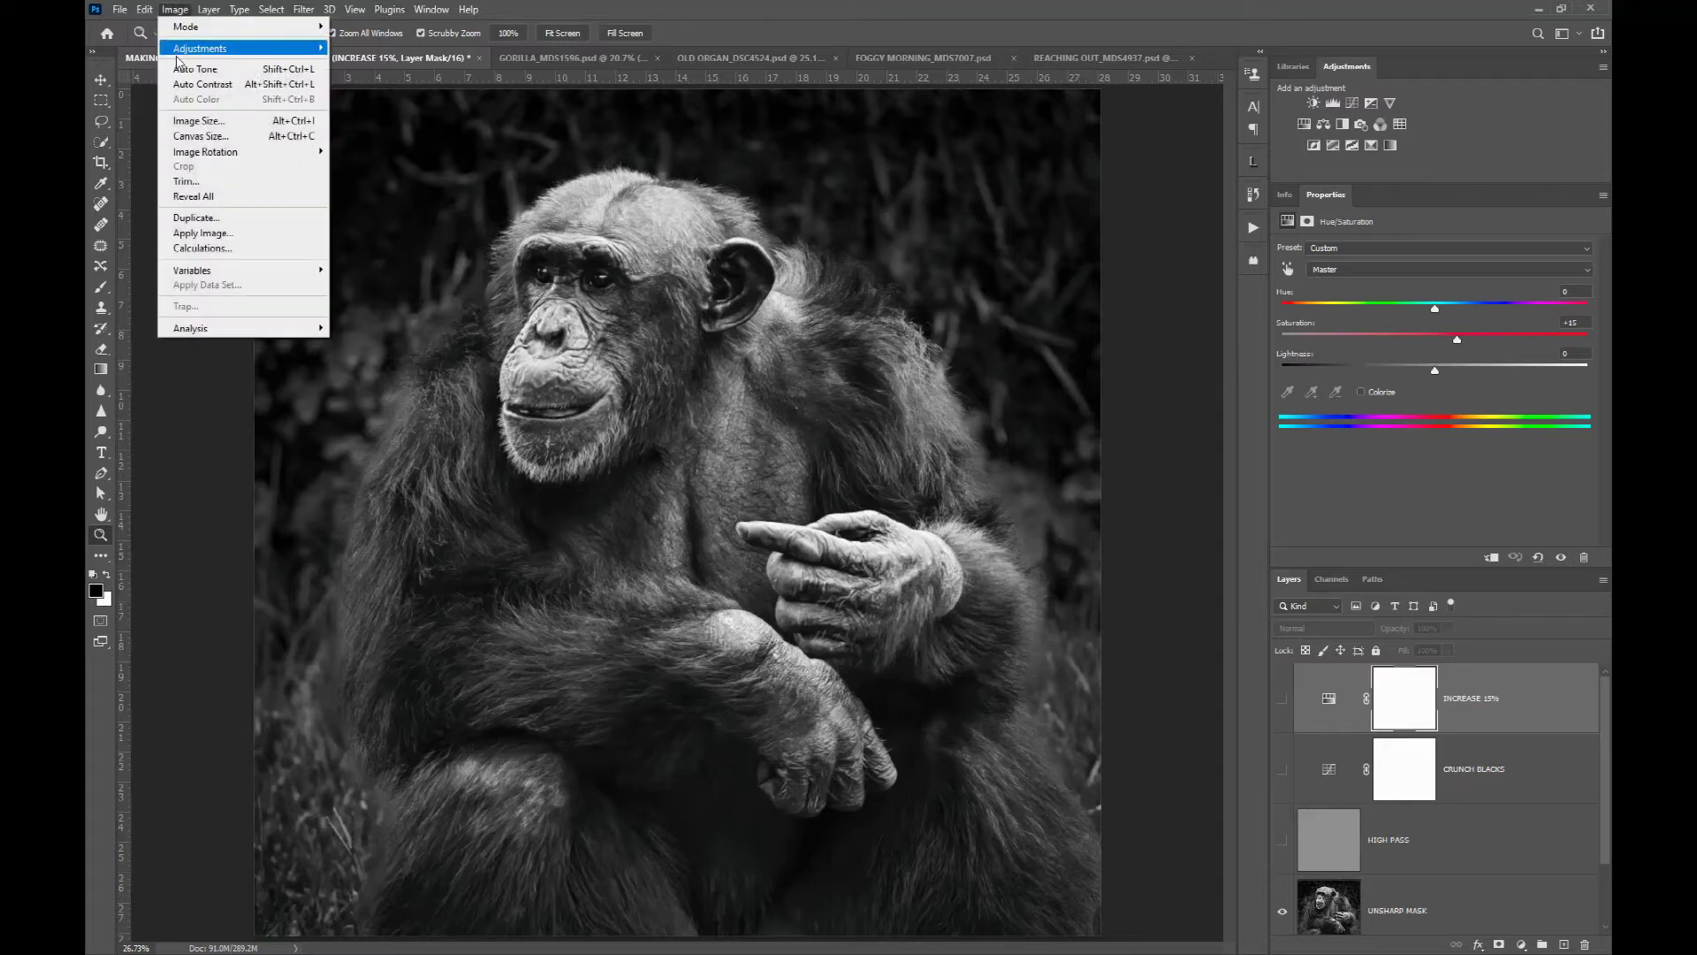
left_click(205, 125)
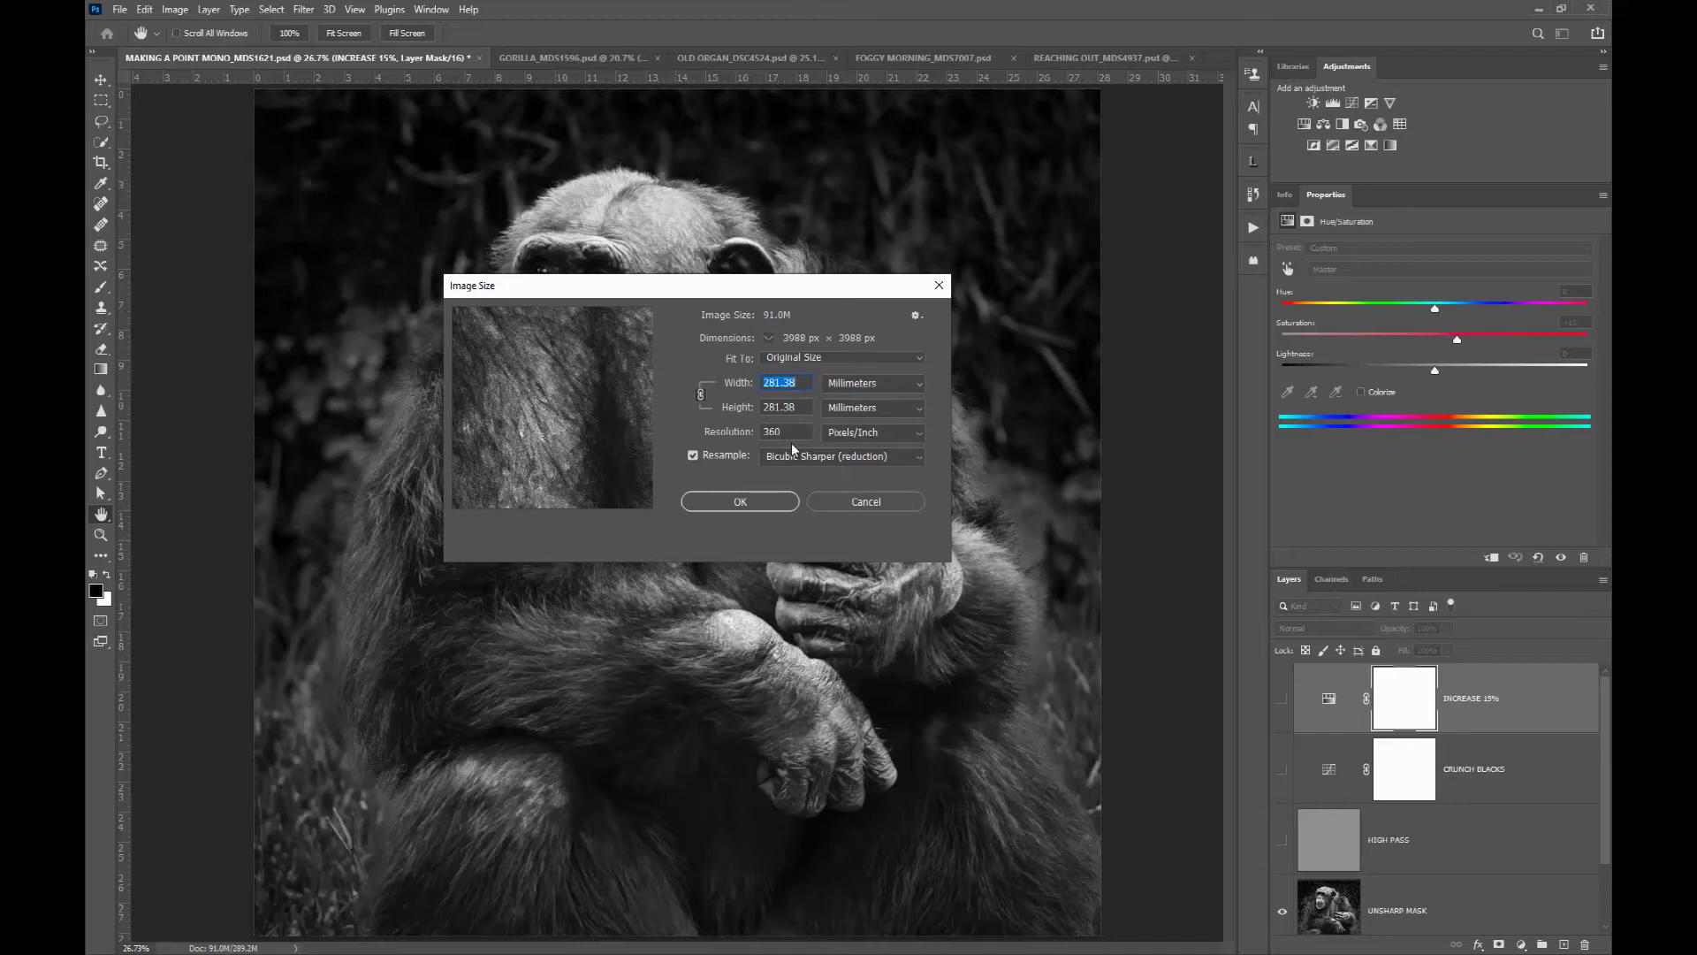
left_click(773, 502)
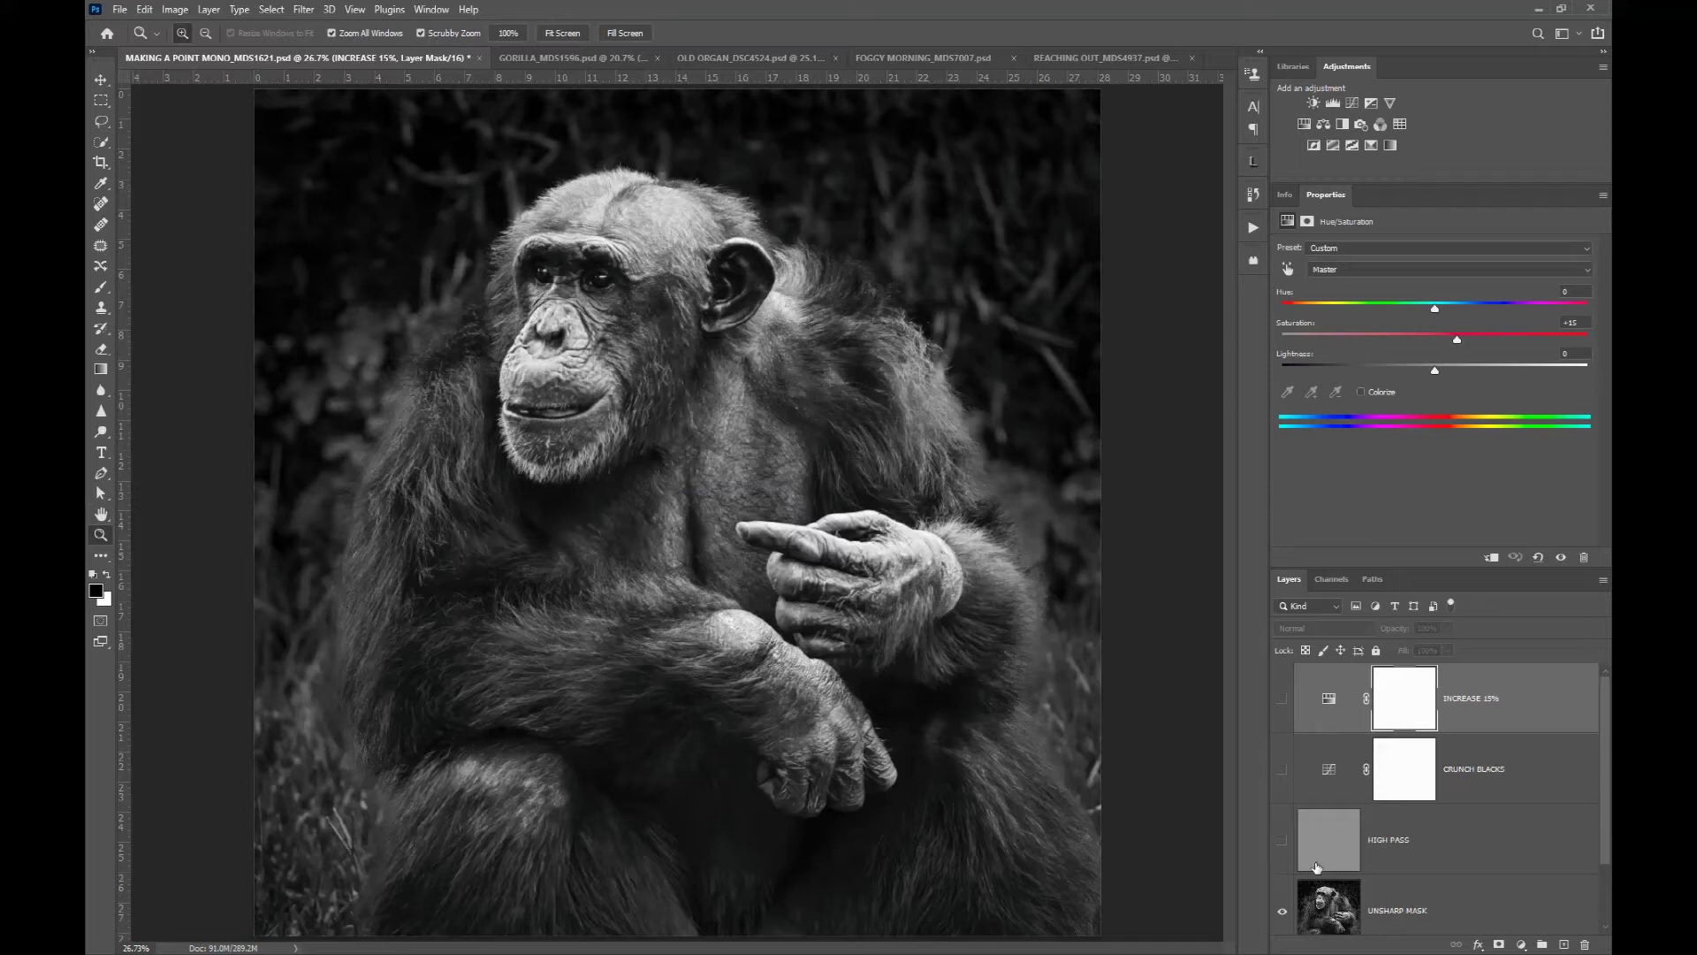
- Show the HIGH PASS and CRUNCH BLACKS layers, briefly testing INCREASE 15% before hiding it again
left_click(1283, 844)
left_click(1283, 769)
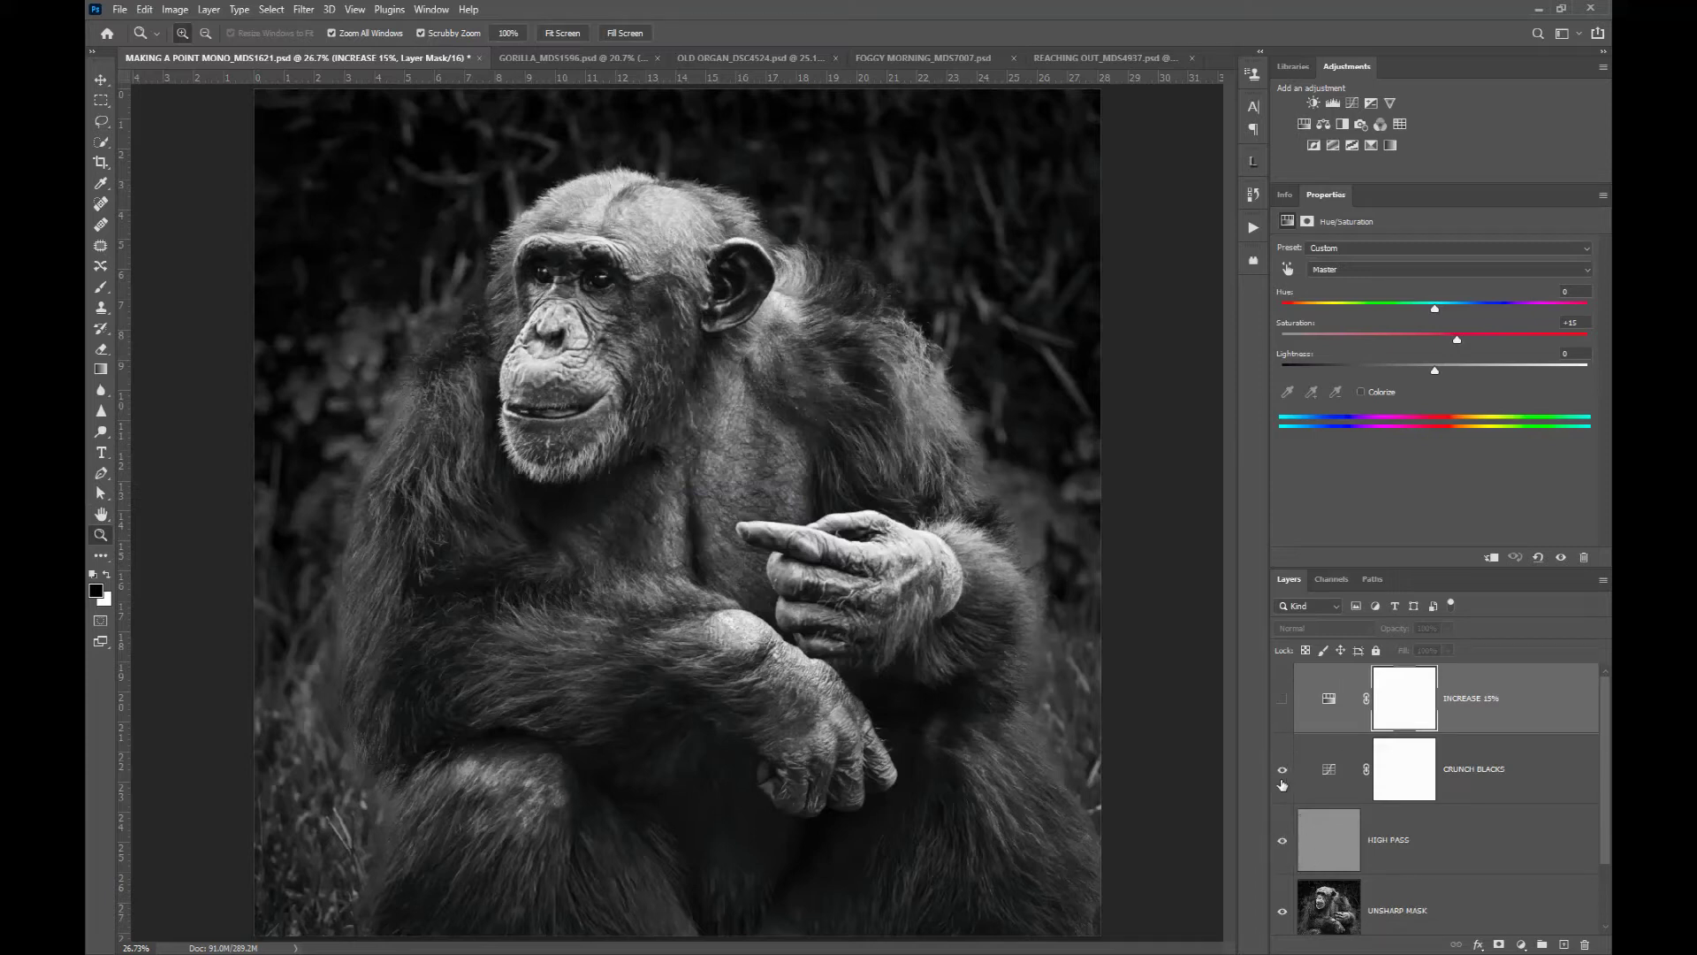
left_click(1282, 700)
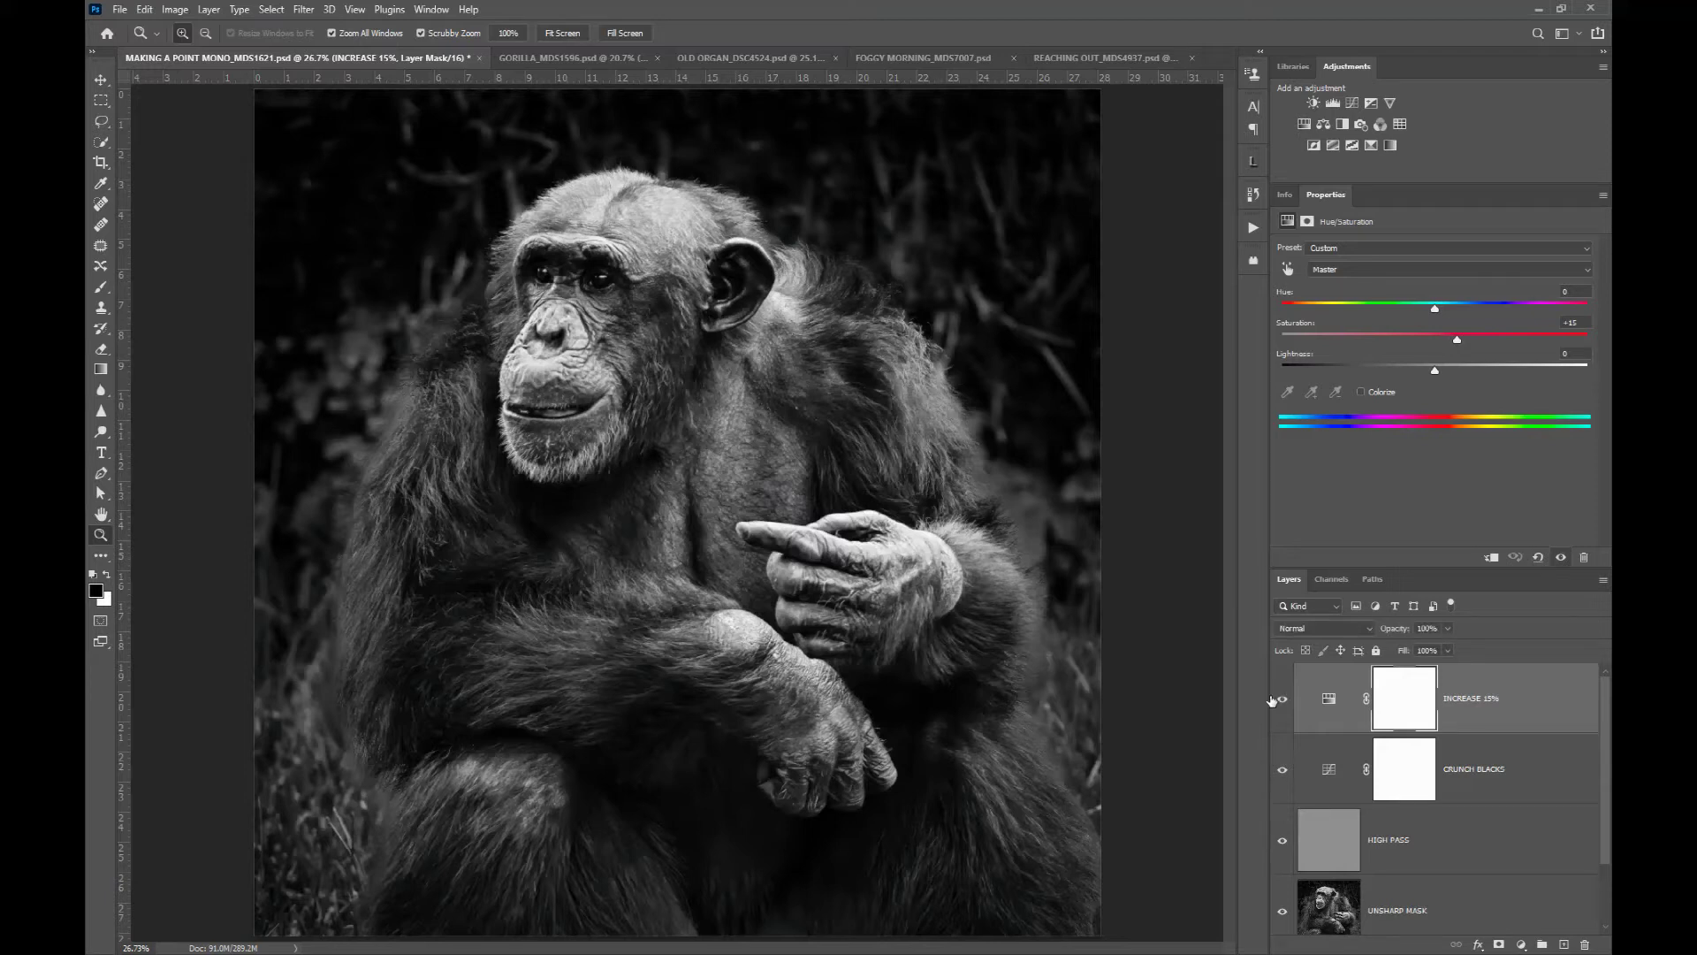
left_click(1283, 700)
left_click(1282, 775)
left_click(125, 11)
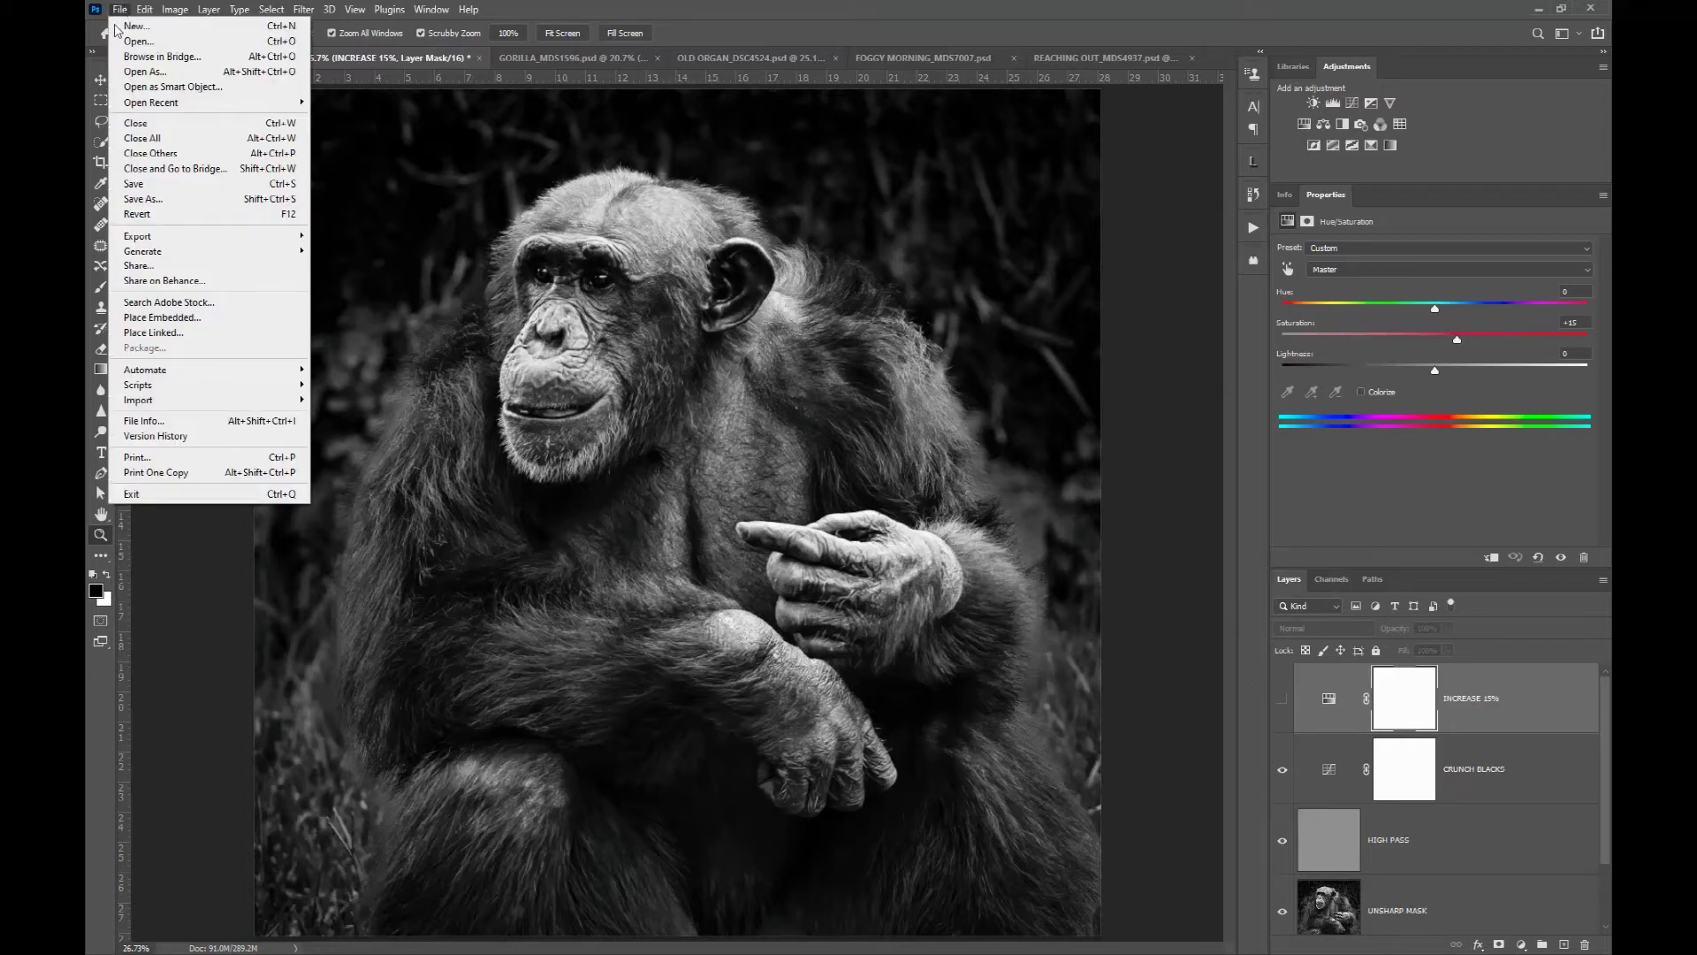
- Open File > Print and the EPSON SC-P800 Series Properties from Print Settings
left_click(148, 458)
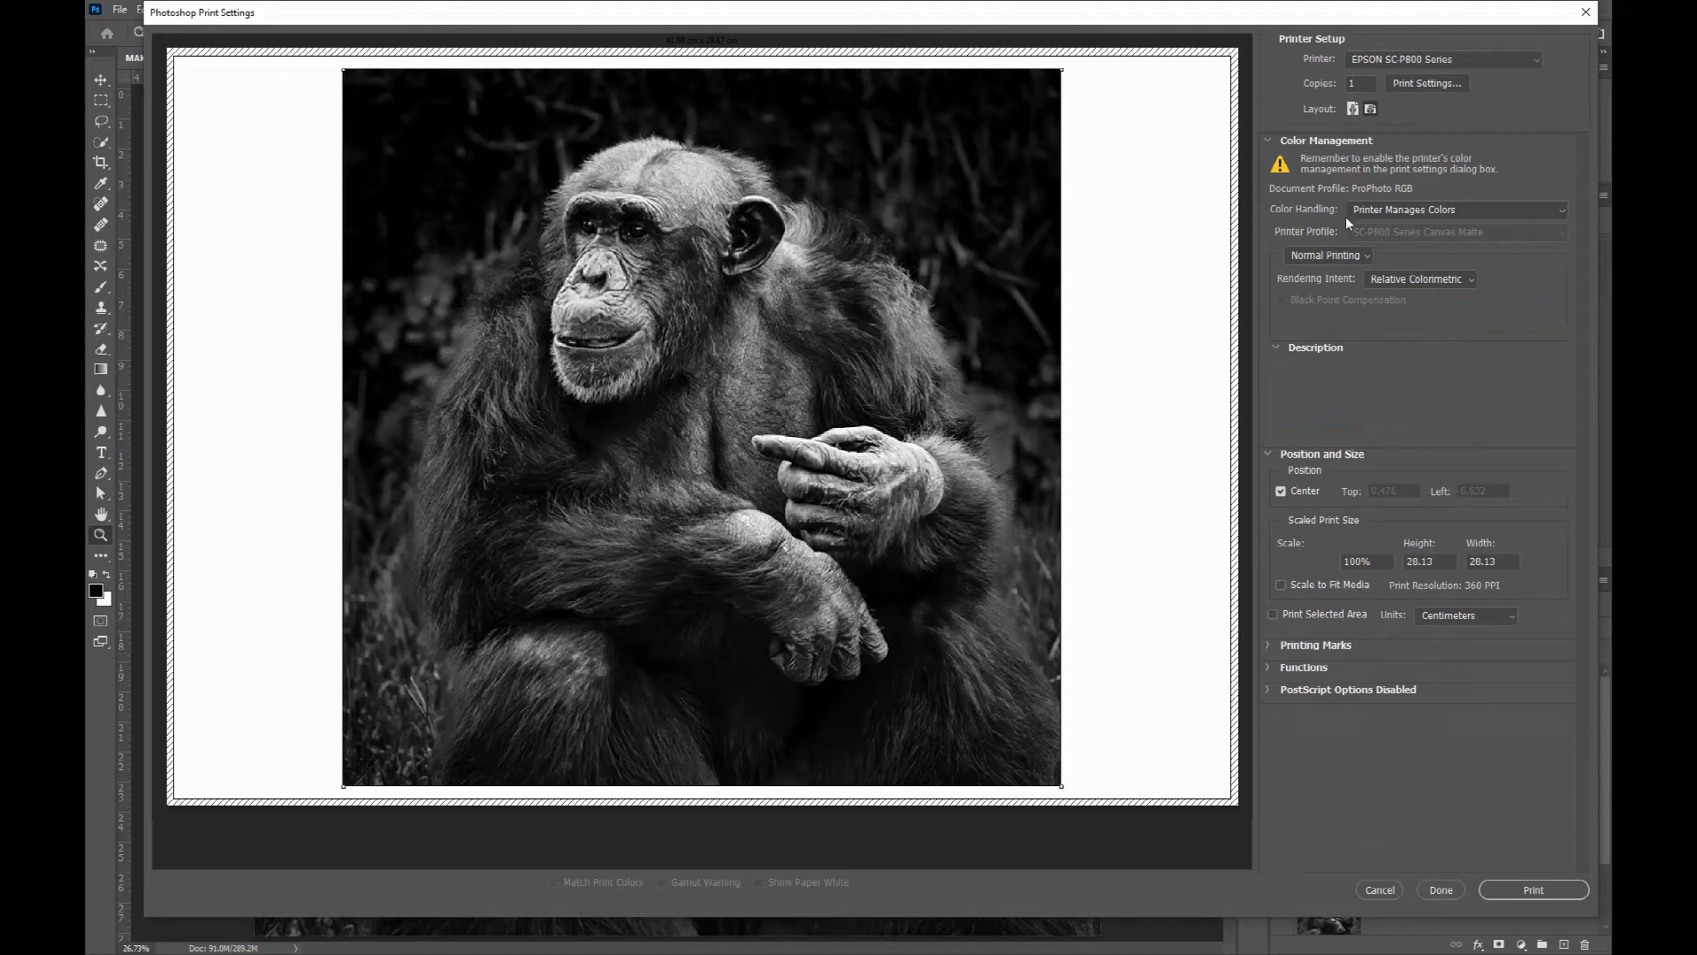
left_click(1412, 85)
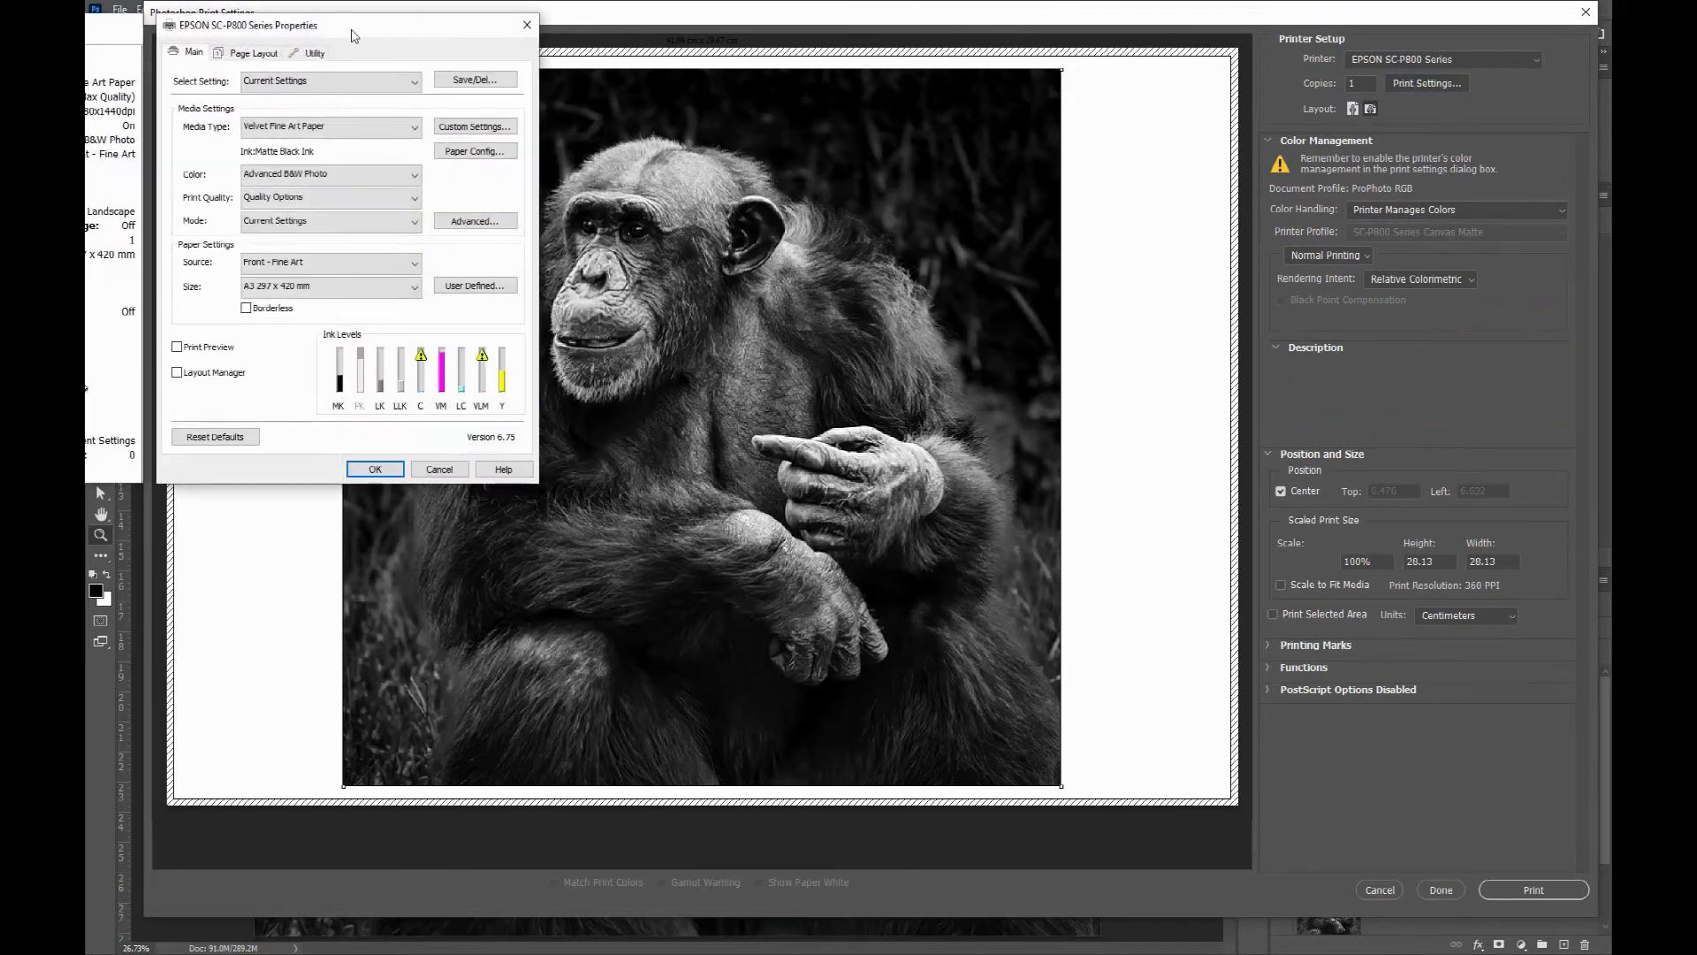
- Set the Epson colour mode to Advanced B&W Photo with driver colour adjustment turned off
left_click_drag(431, 21, 819, 136)
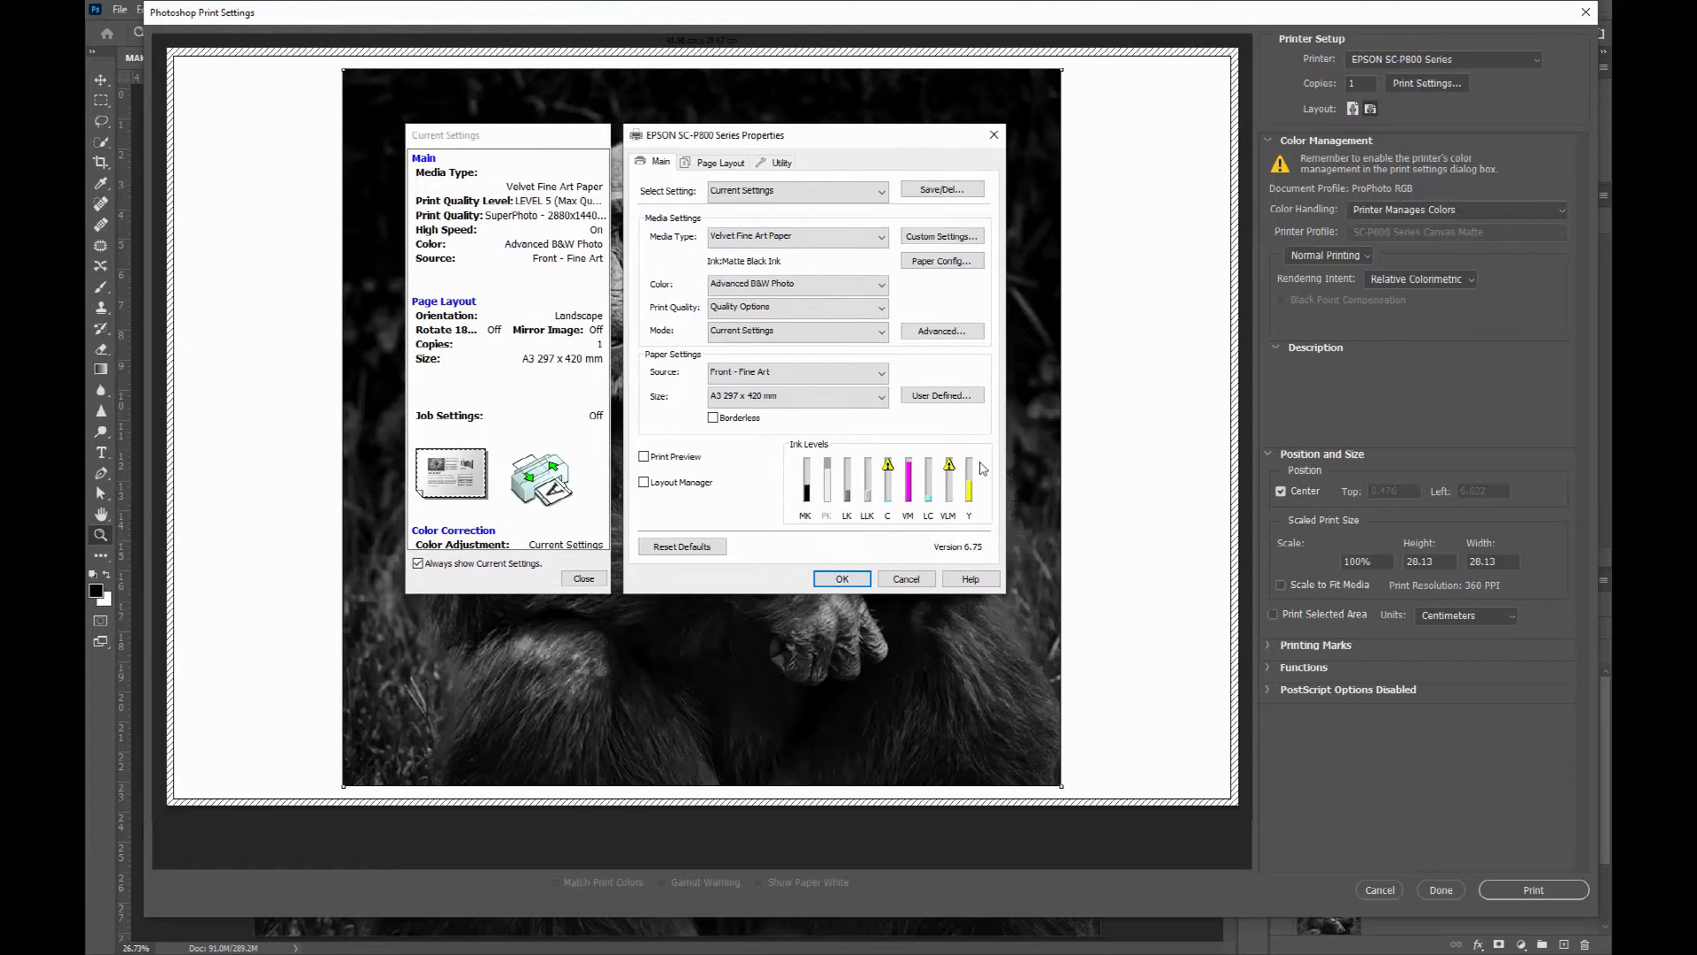
left_click(839, 286)
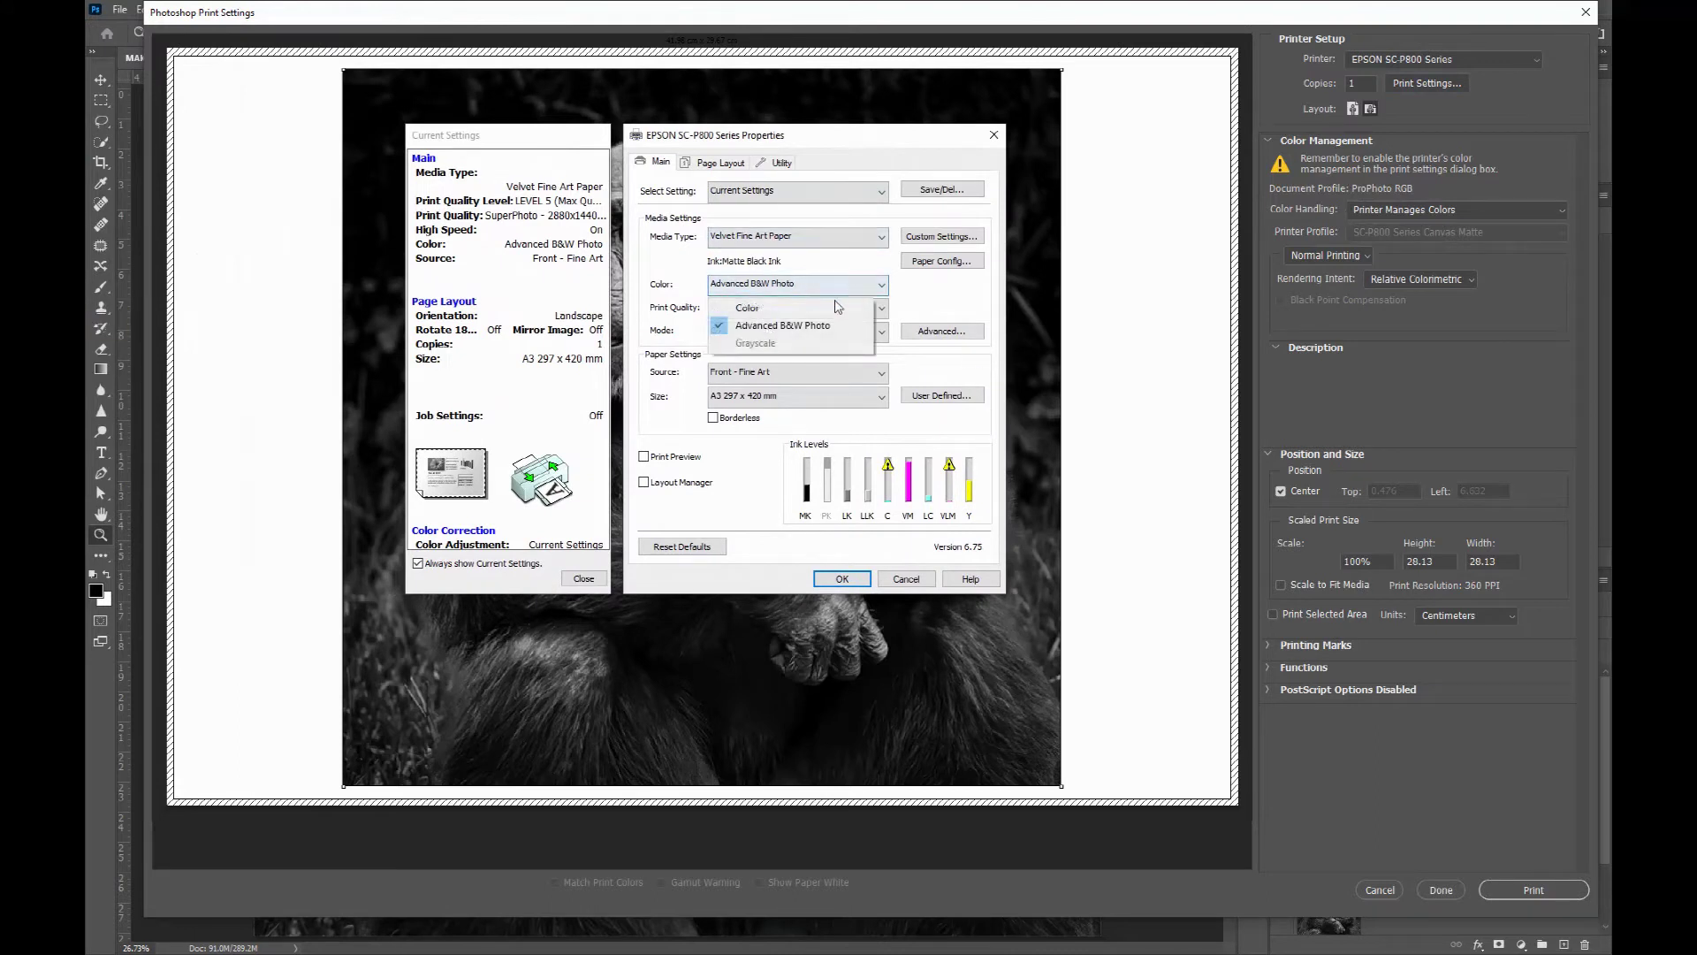
left_click(820, 310)
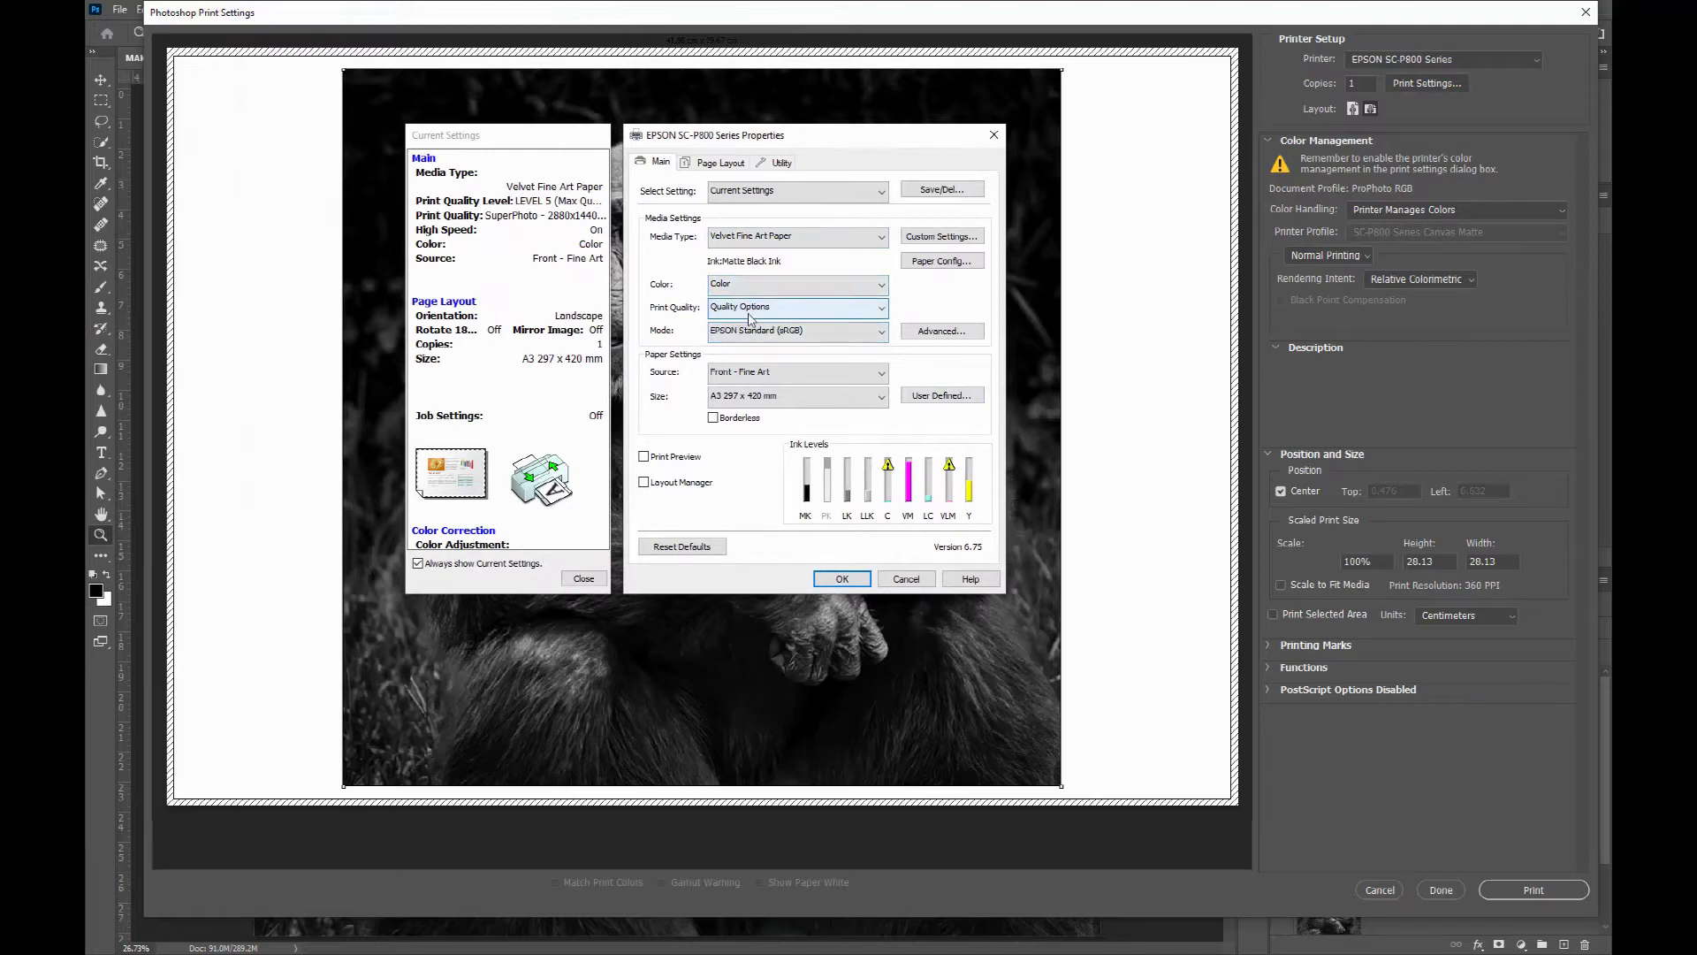
left_click(803, 340)
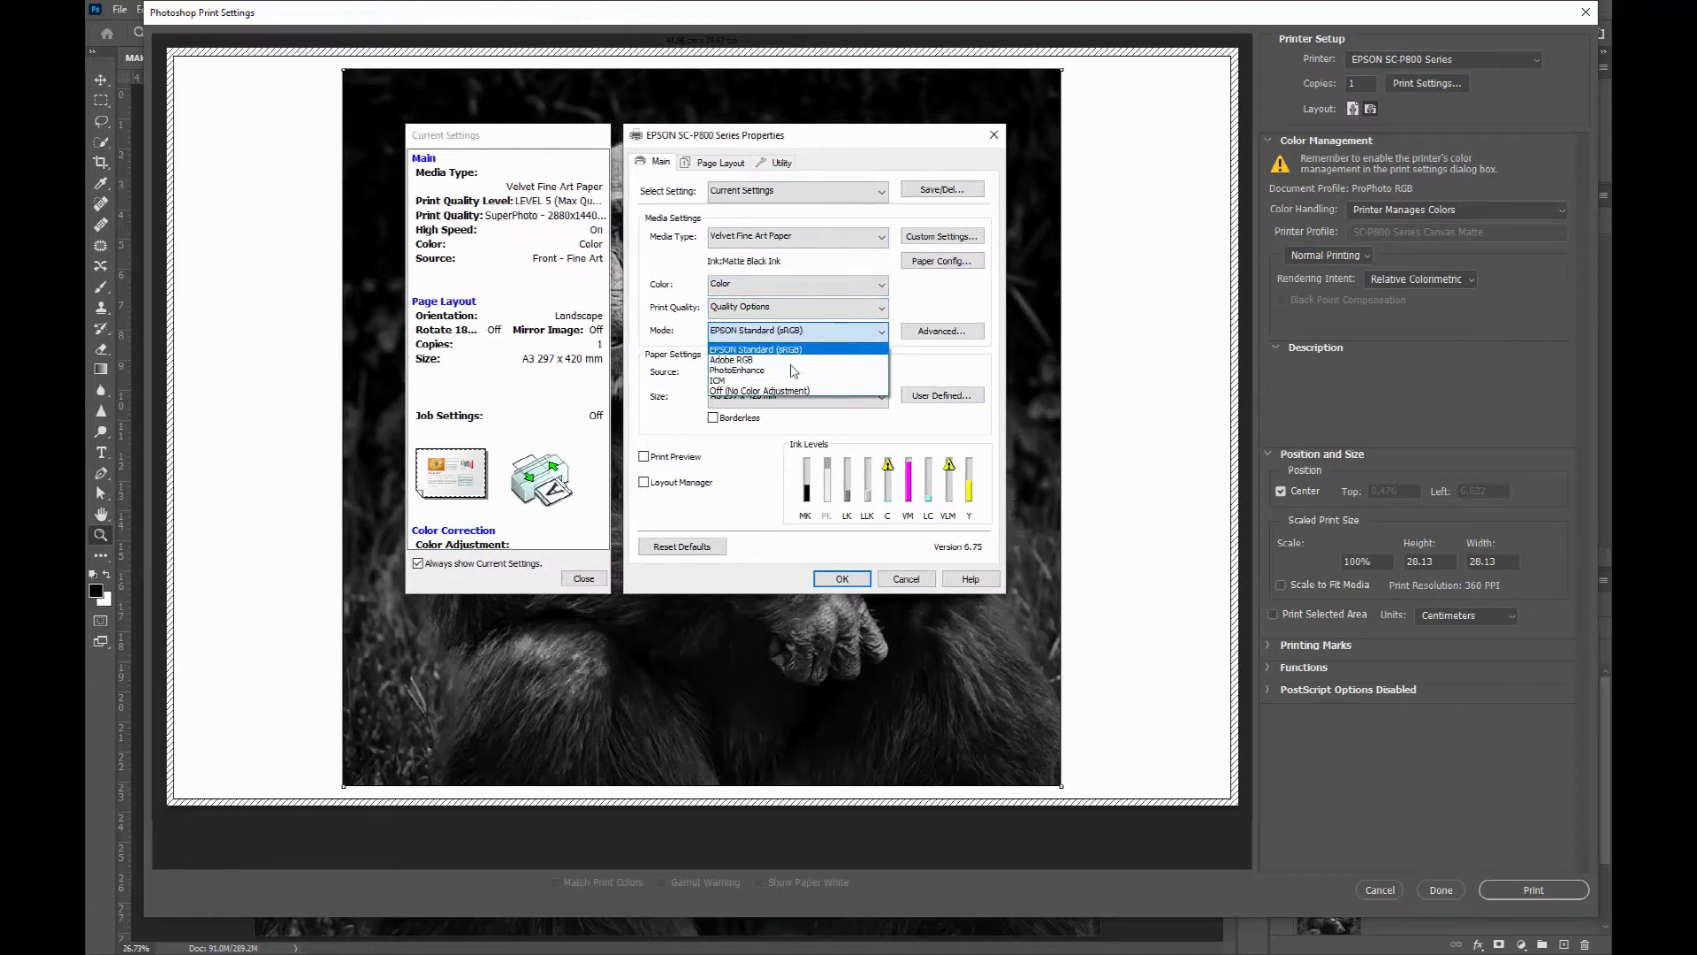
left_click(783, 391)
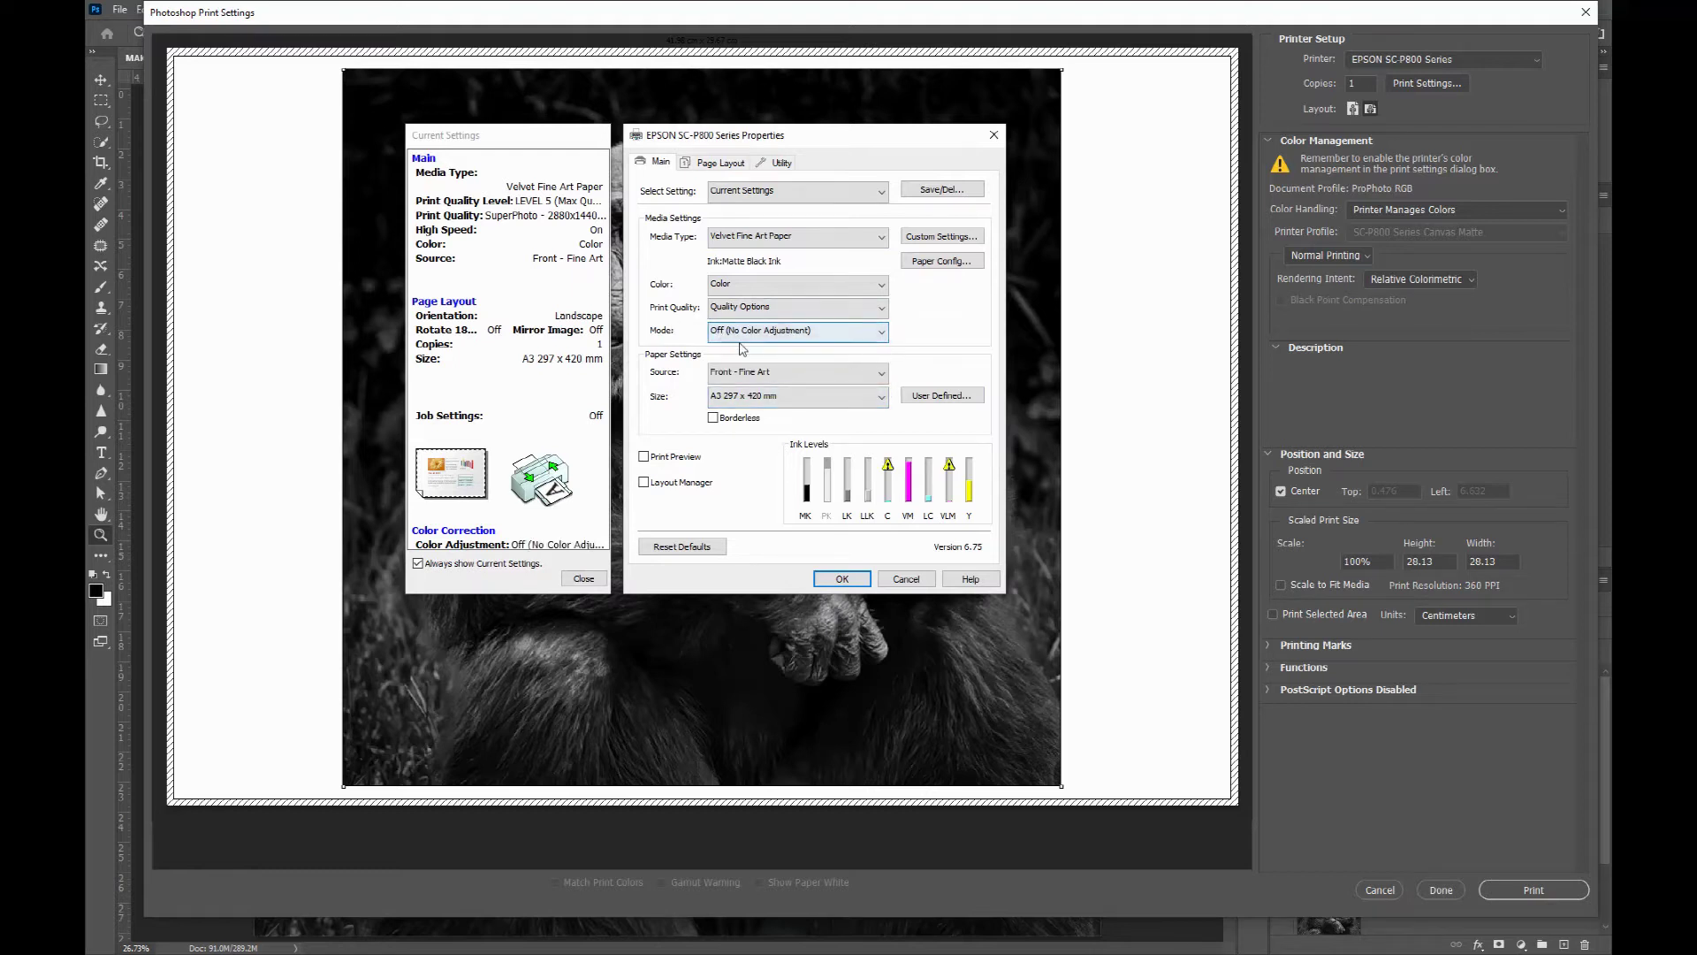
left_click(765, 292)
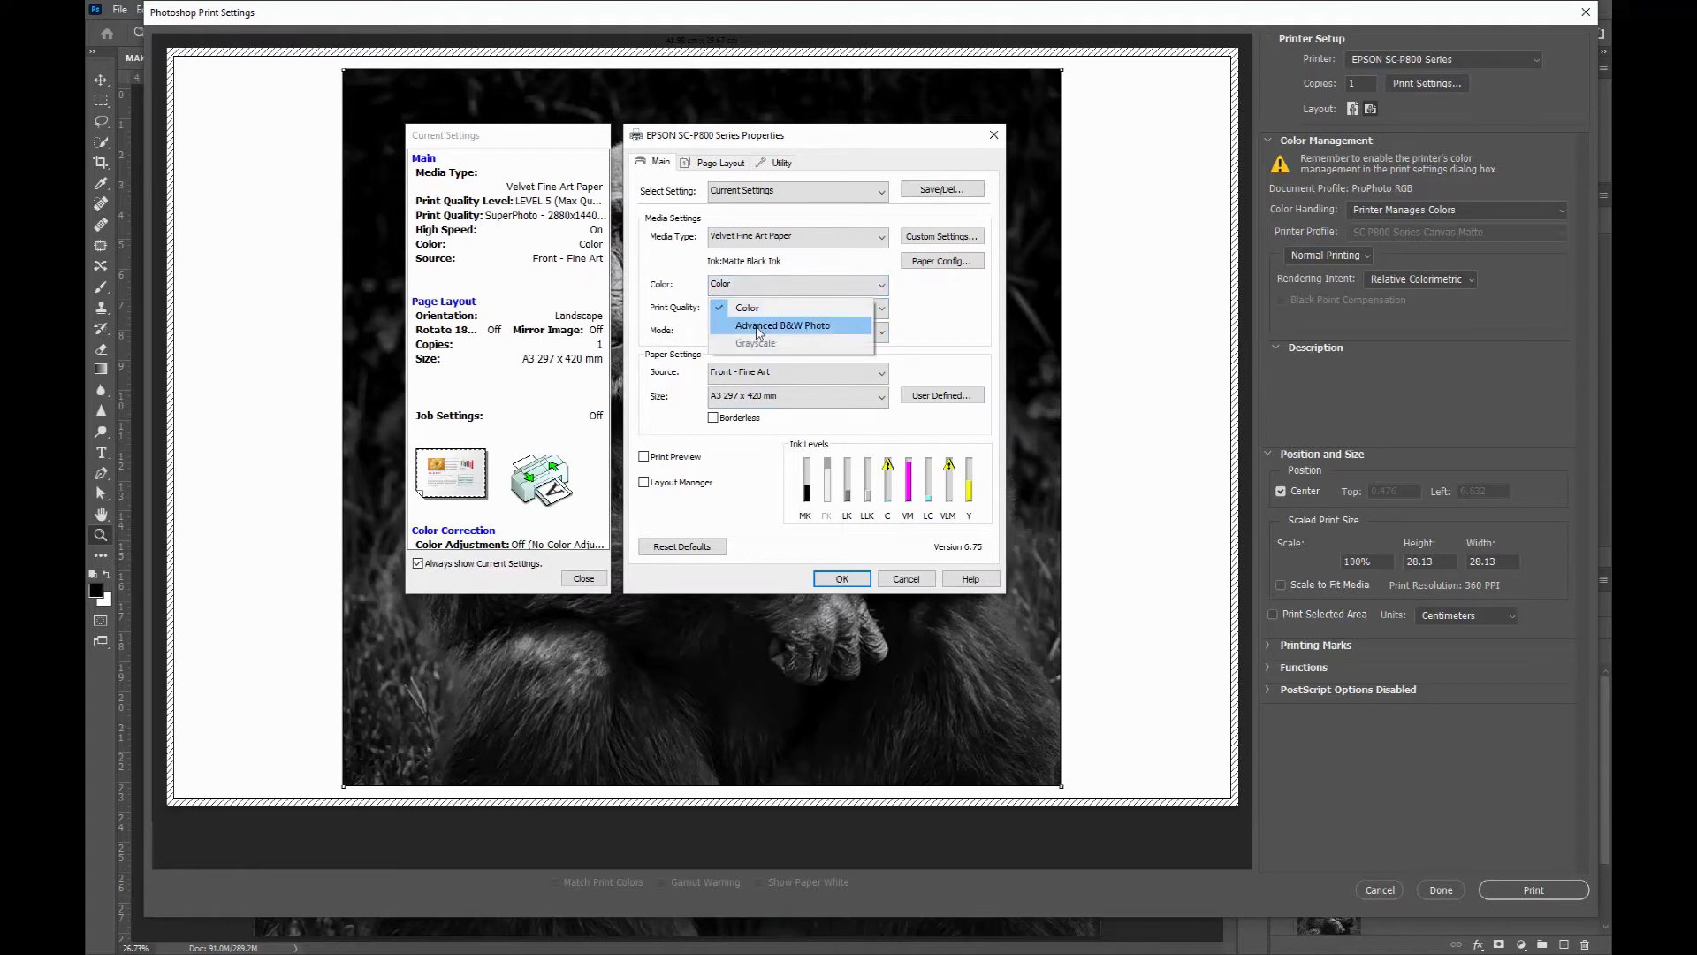
left_click(758, 327)
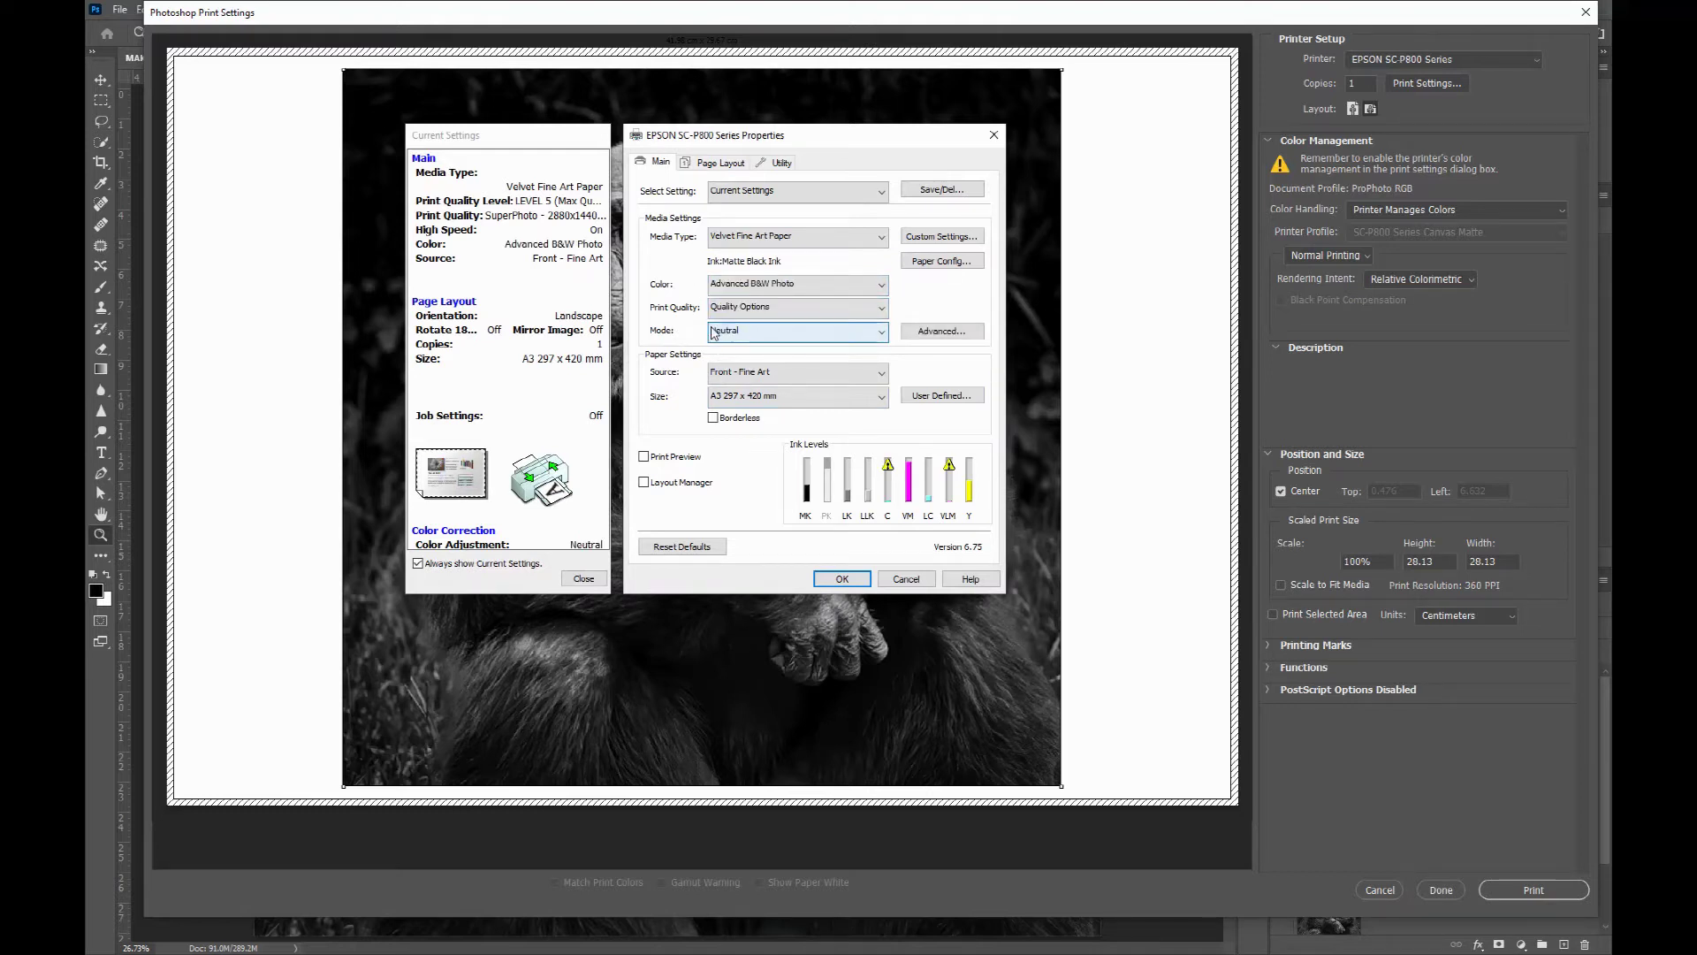
- Set Quality Options to Level 5, SuperPhoto 2880×1440 dpi, keeping High Speed on
left_click(774, 308)
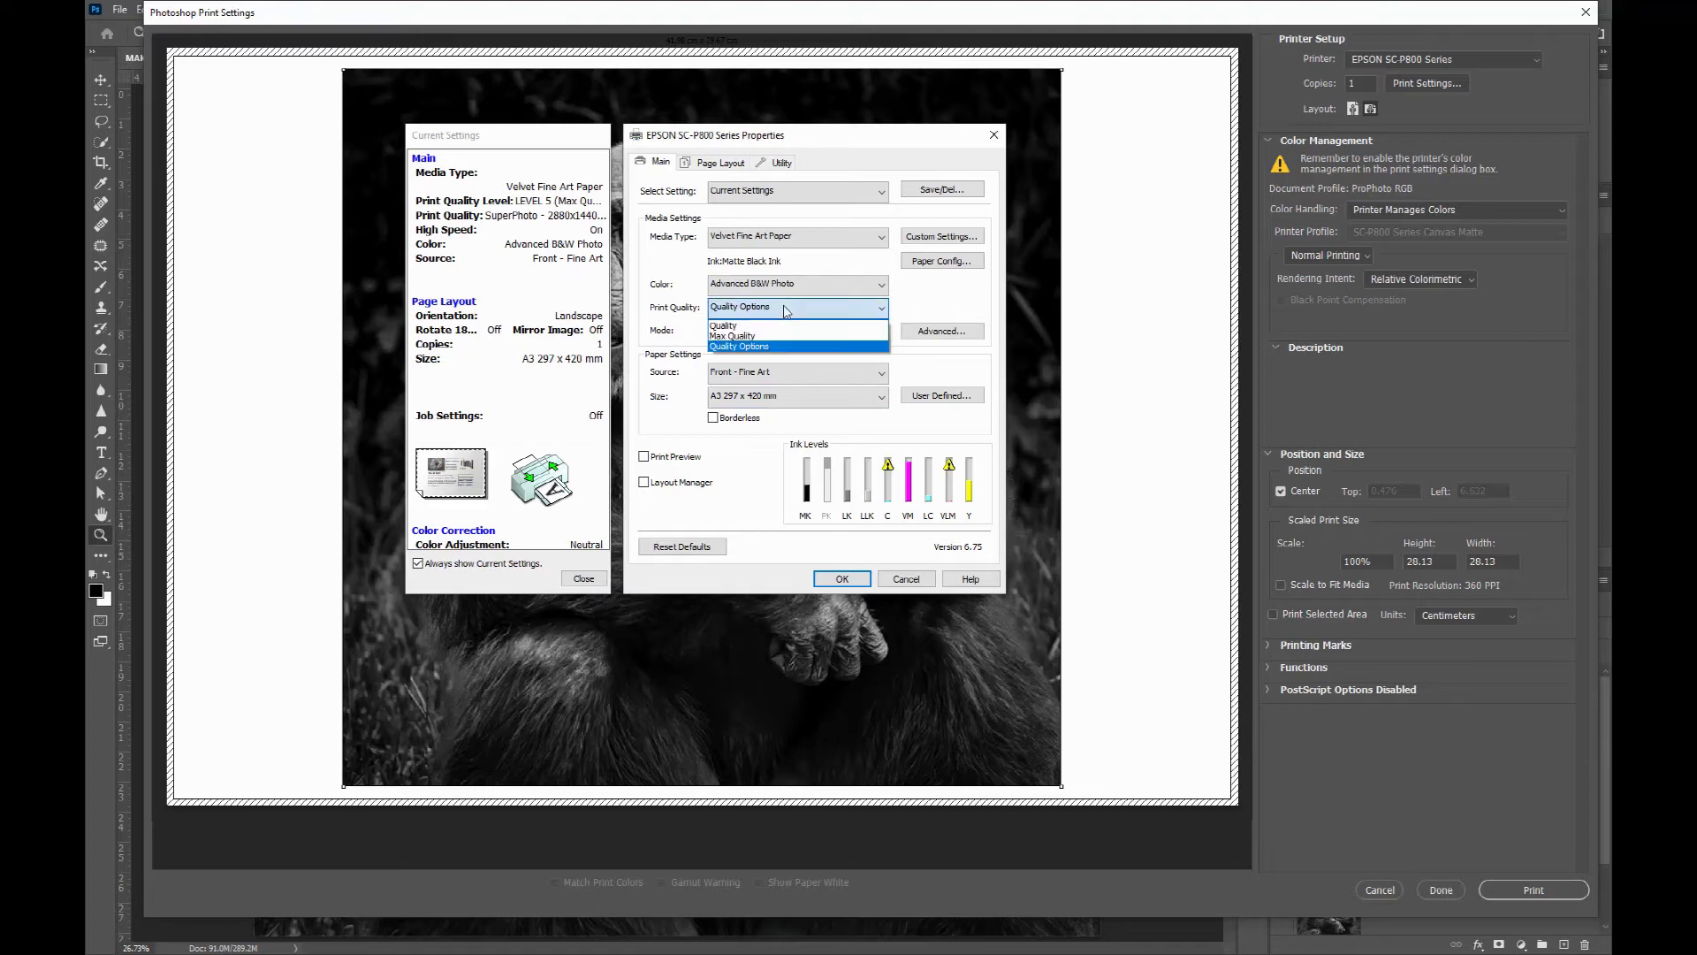
left_click(759, 346)
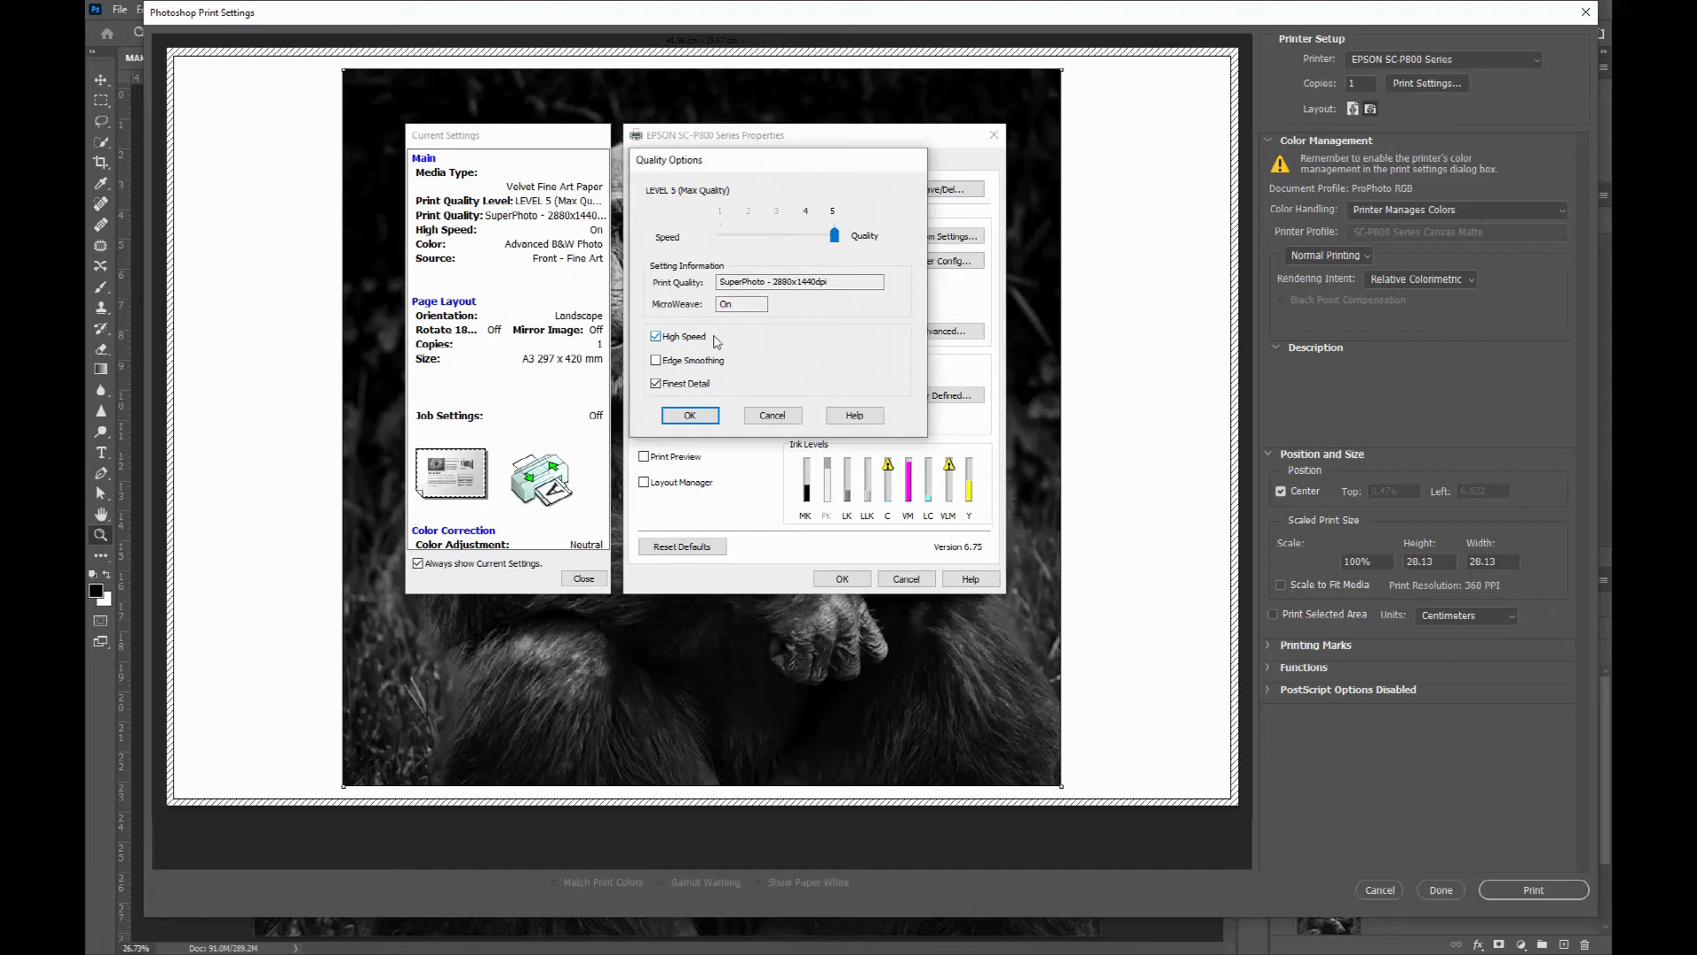
left_click(658, 338)
left_click(658, 339)
left_click(689, 416)
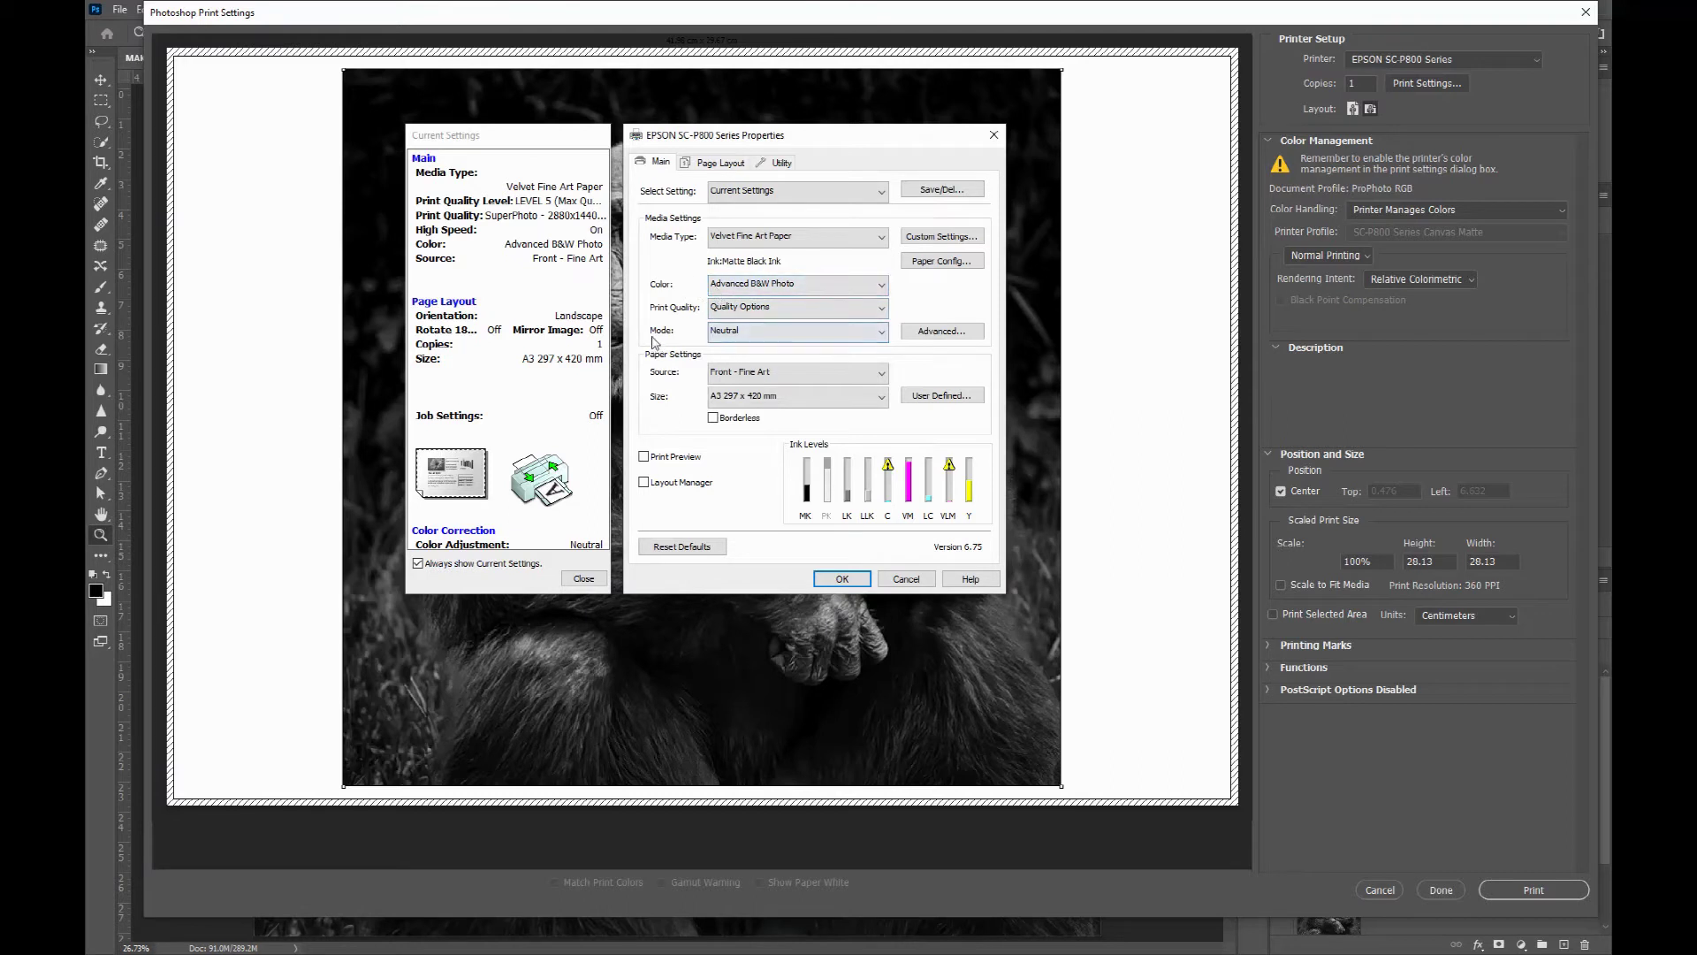
- In the B&W Color Controls, preview Cool, Warm and Sepia toning and a weaker custom tint
left_click(923, 332)
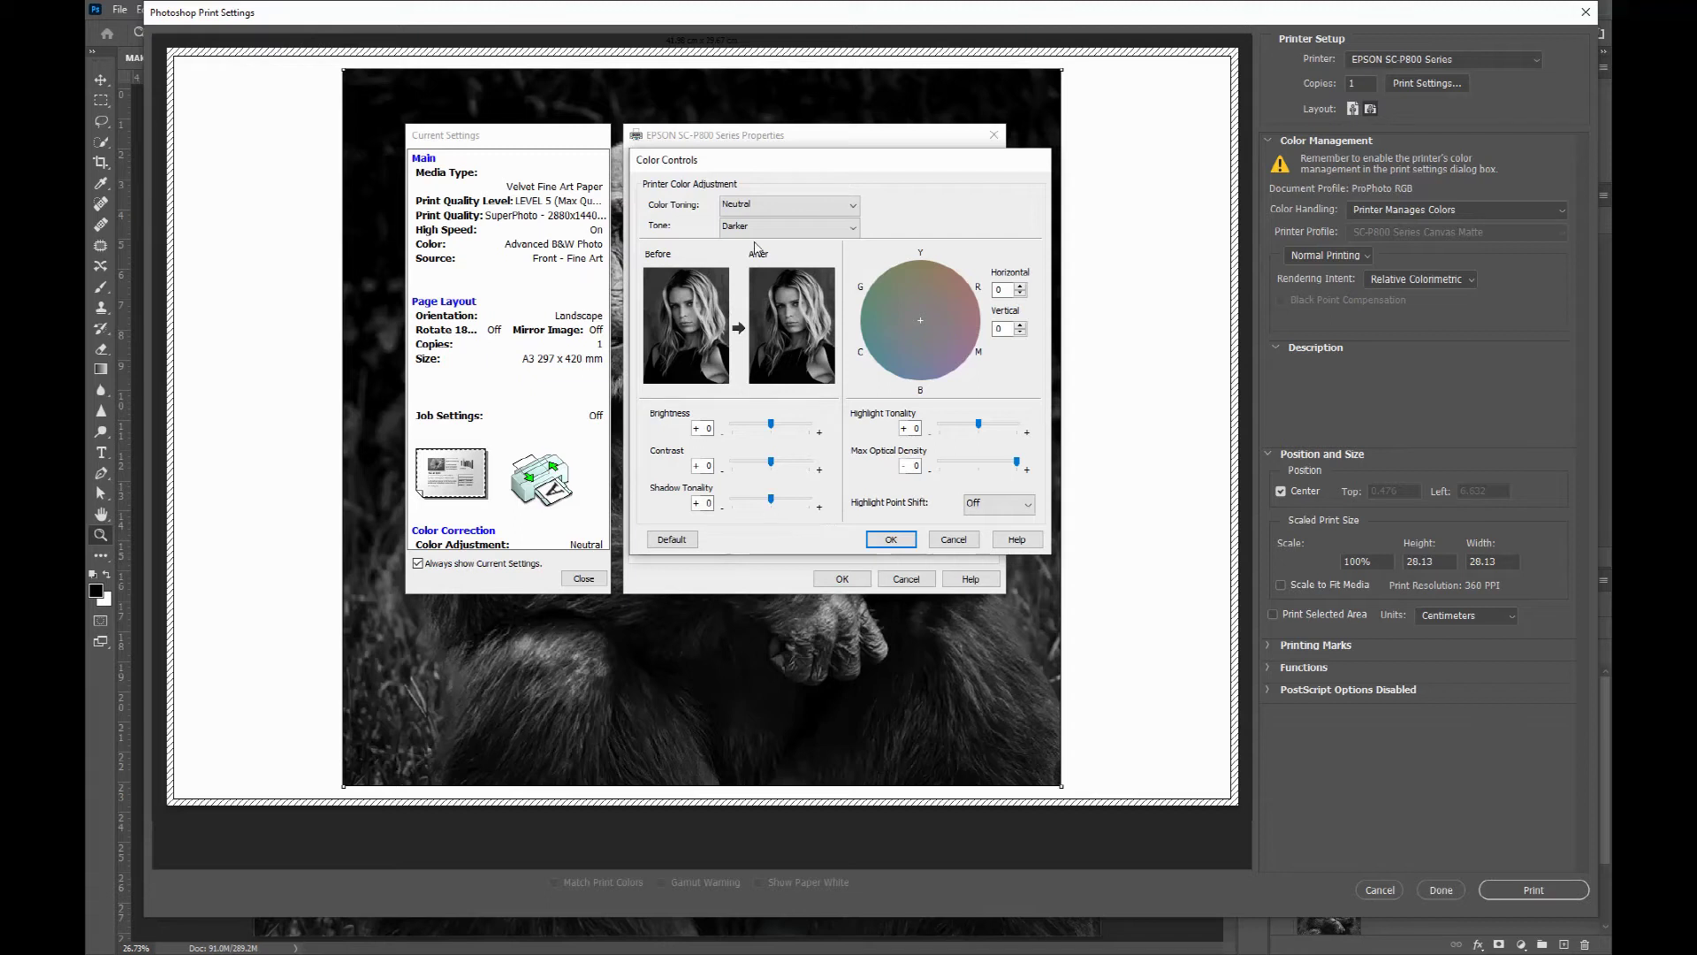
left_click(758, 209)
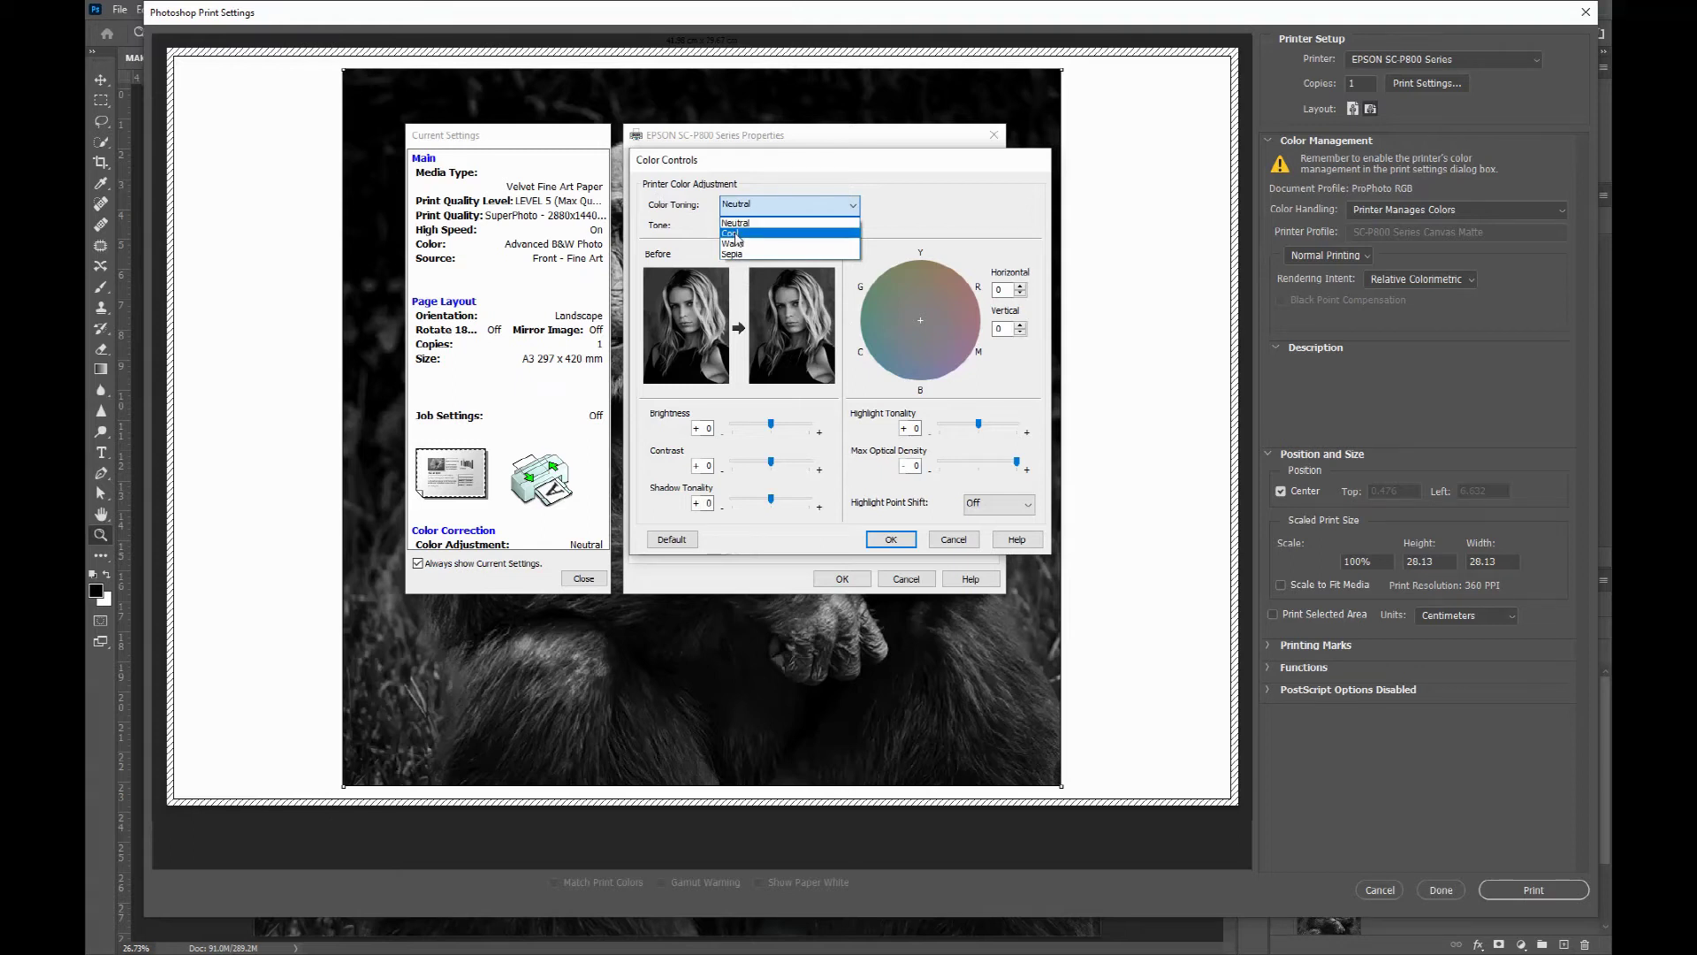
left_click(736, 233)
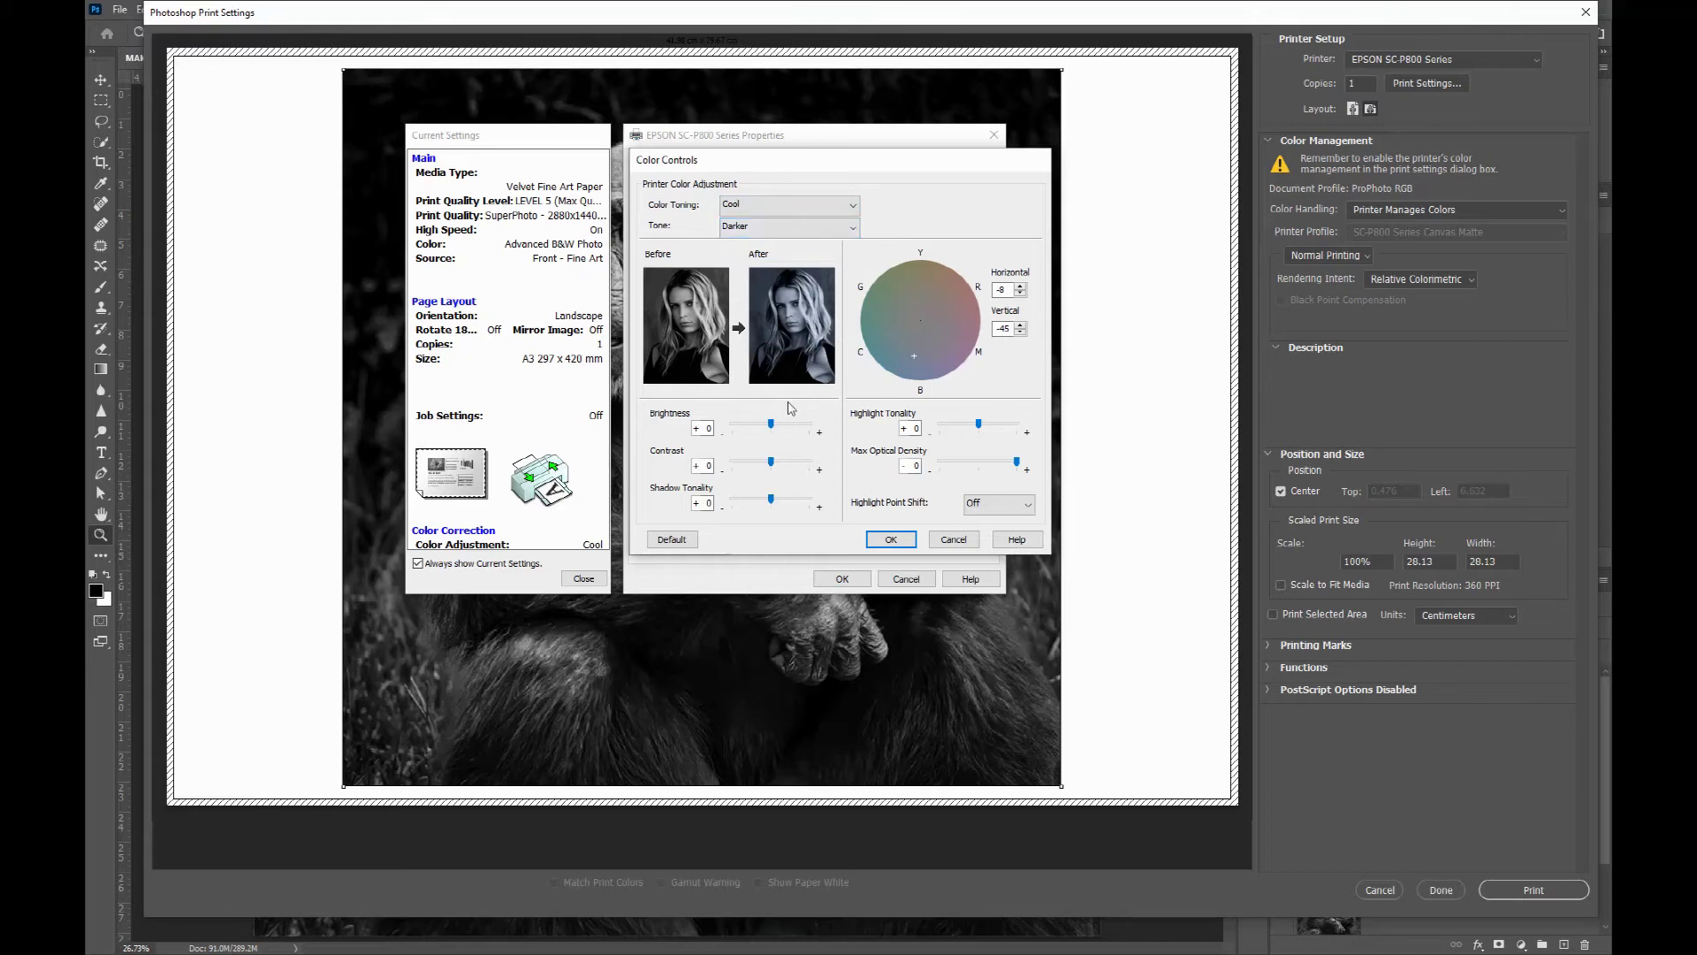
left_click(782, 216)
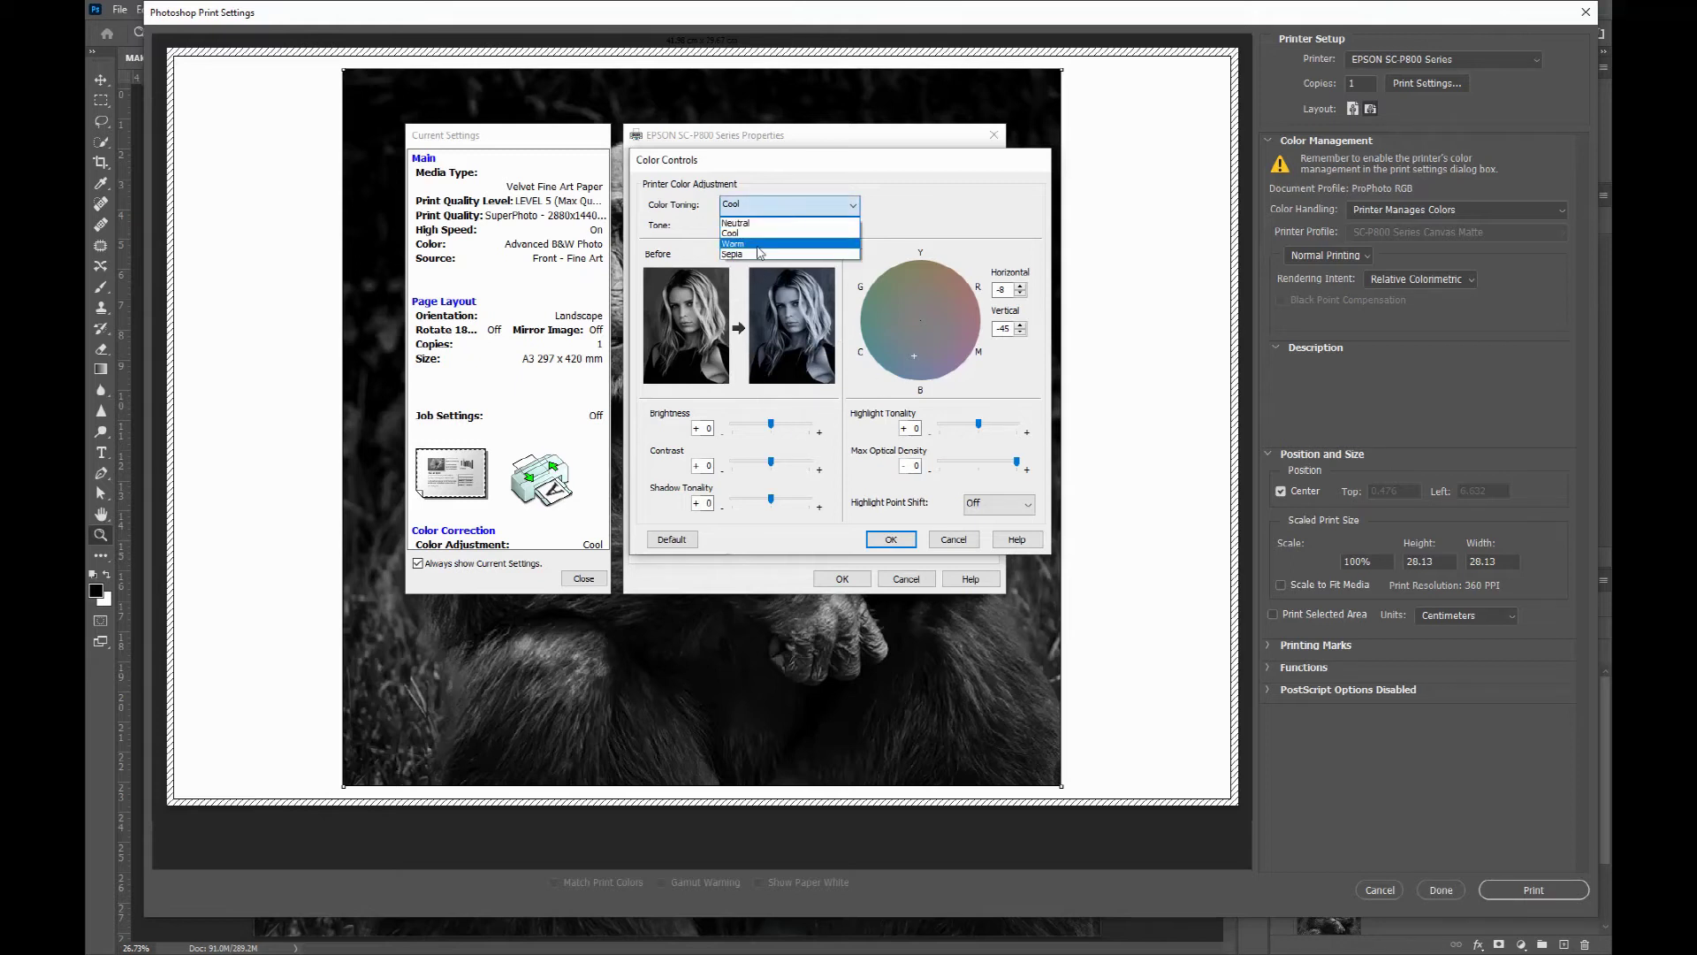
left_click(761, 245)
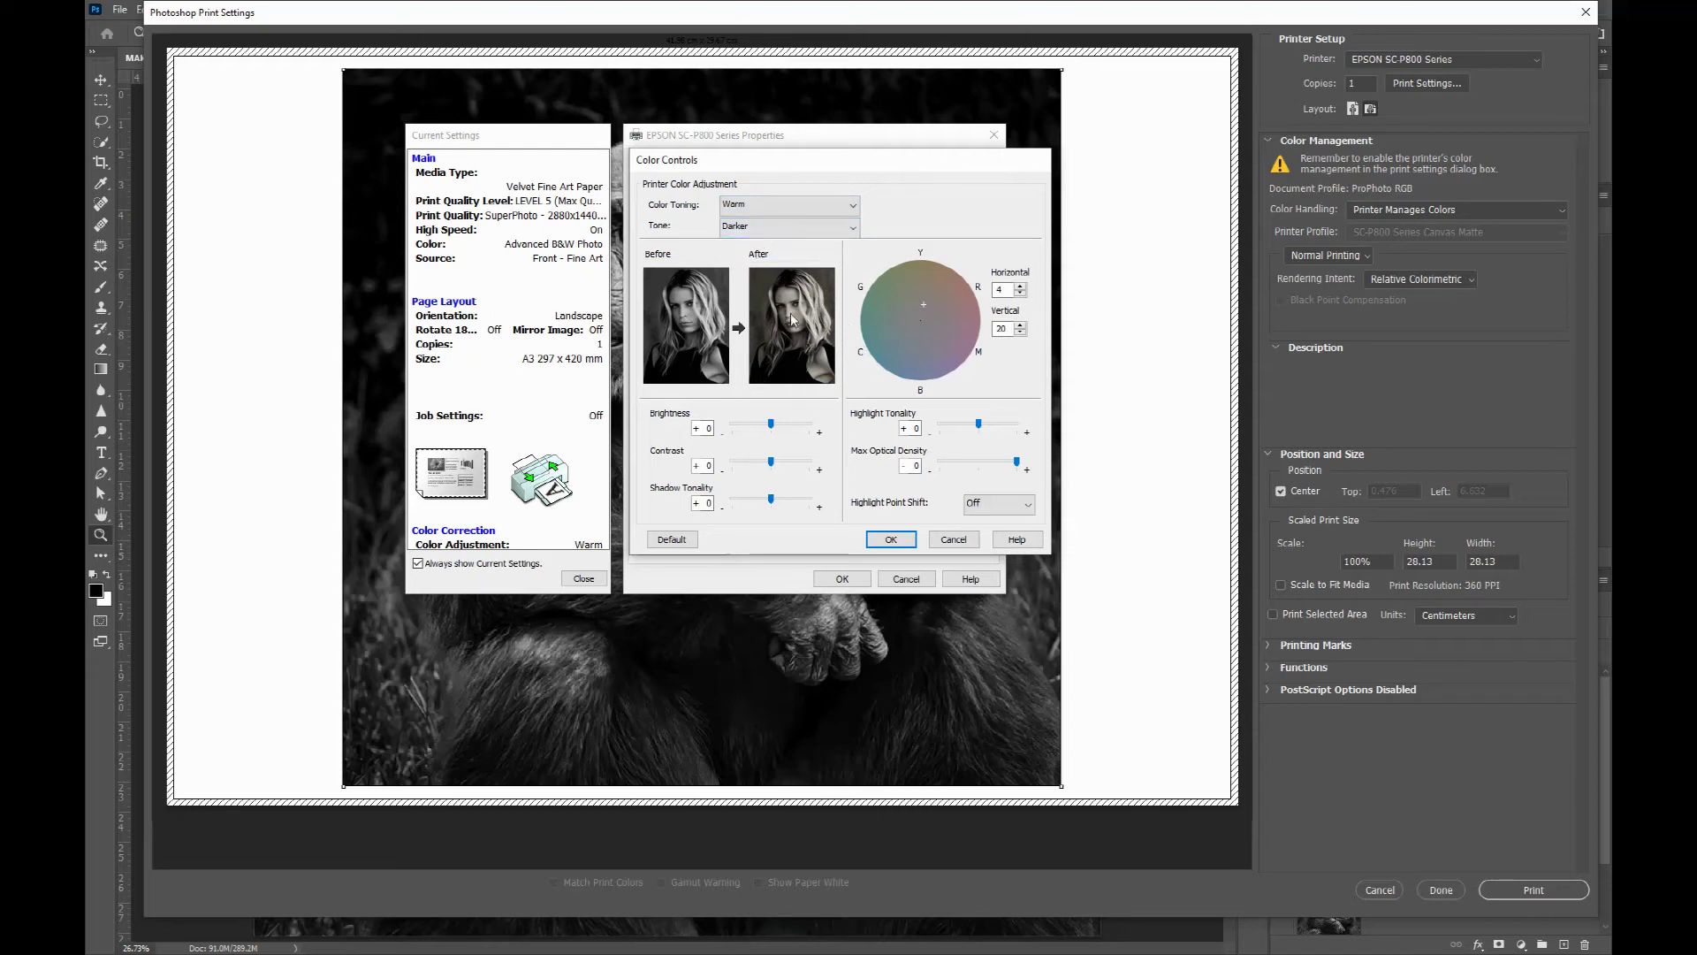
left_click(773, 209)
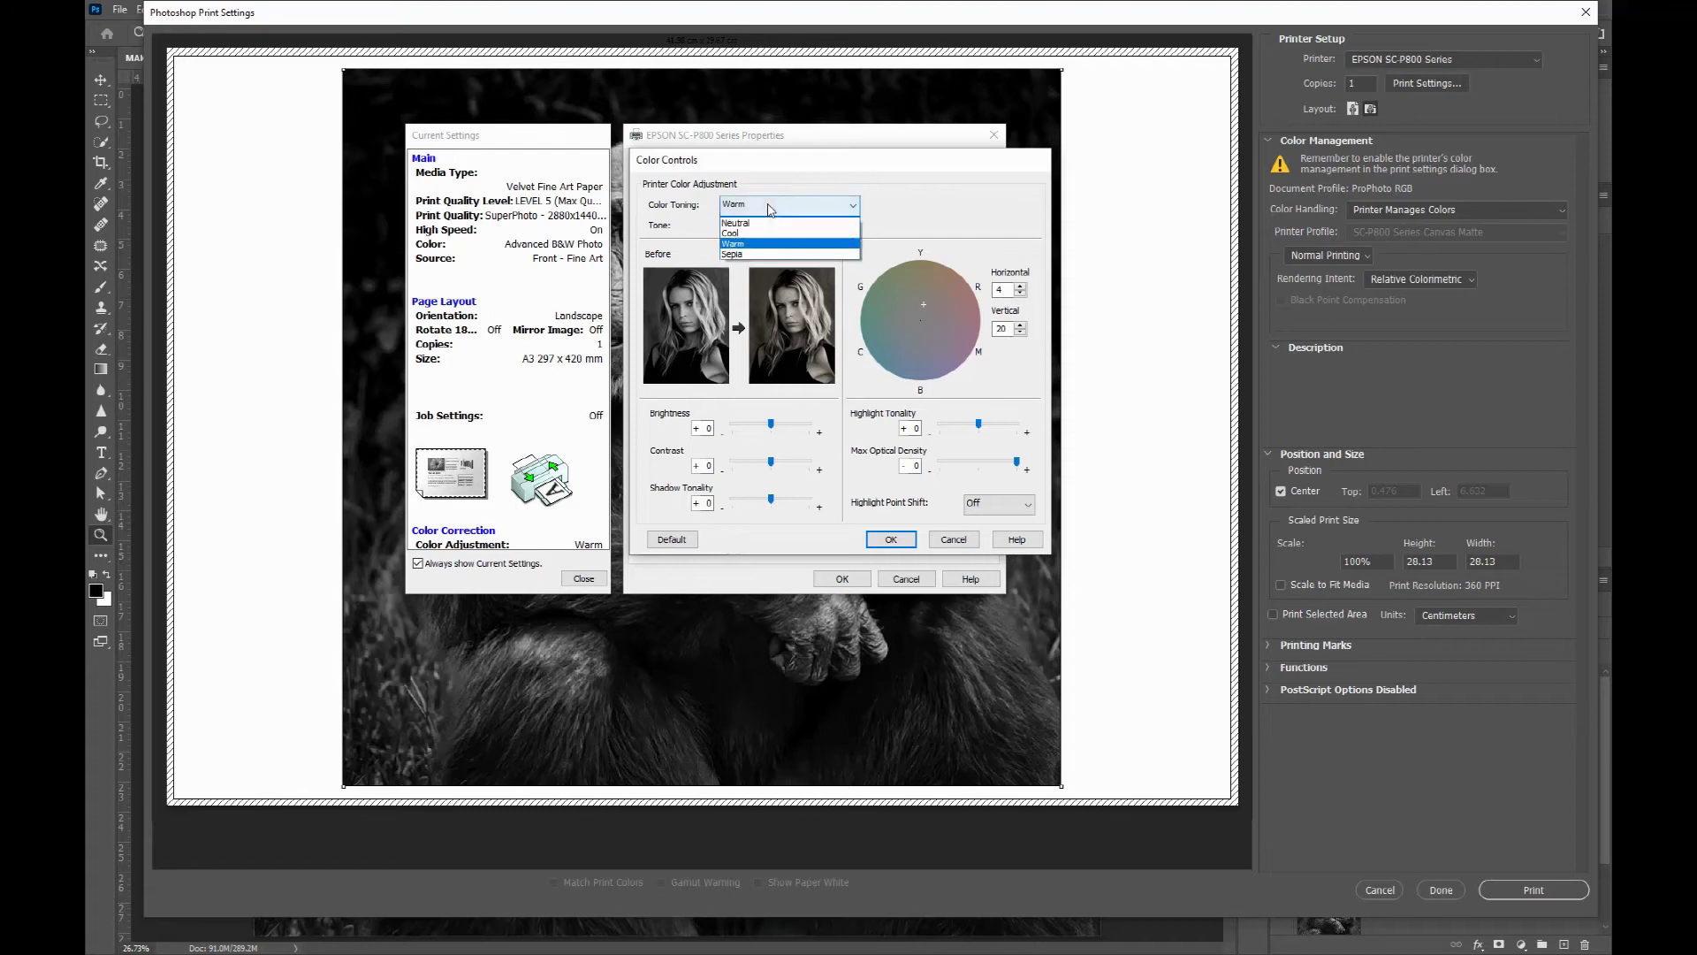
left_click(756, 258)
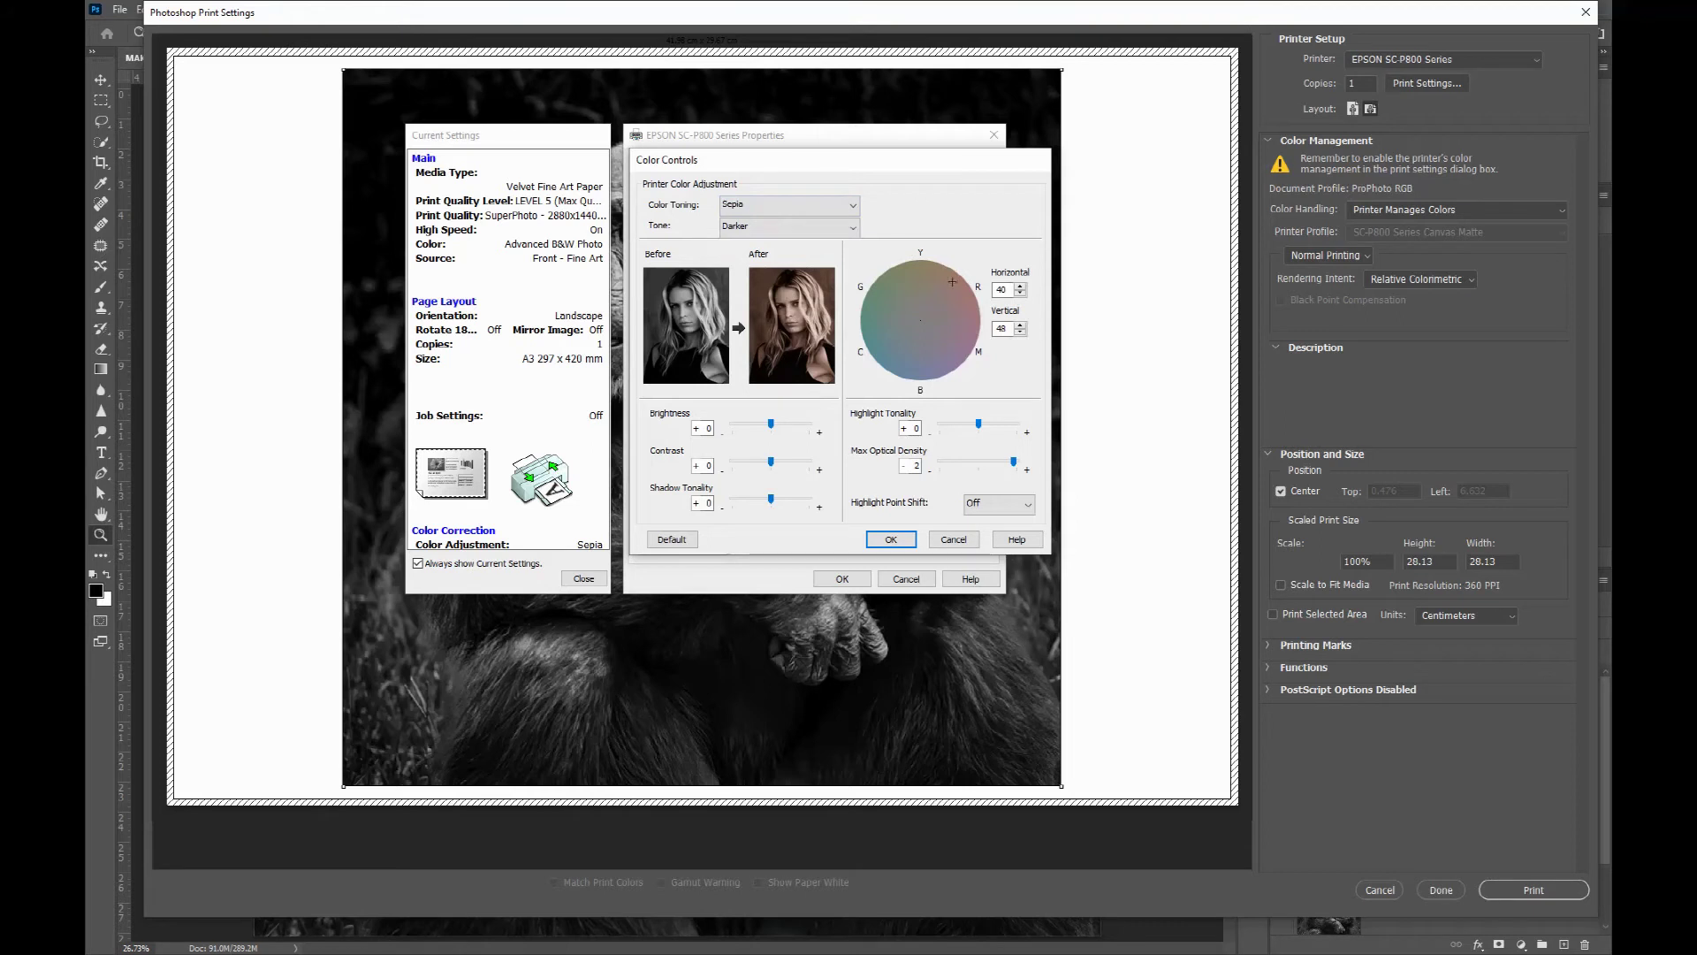
left_click_drag(952, 282, 943, 297)
- Choose Neutral toning with no colour offset and set Tone to Dark
left_click(770, 209)
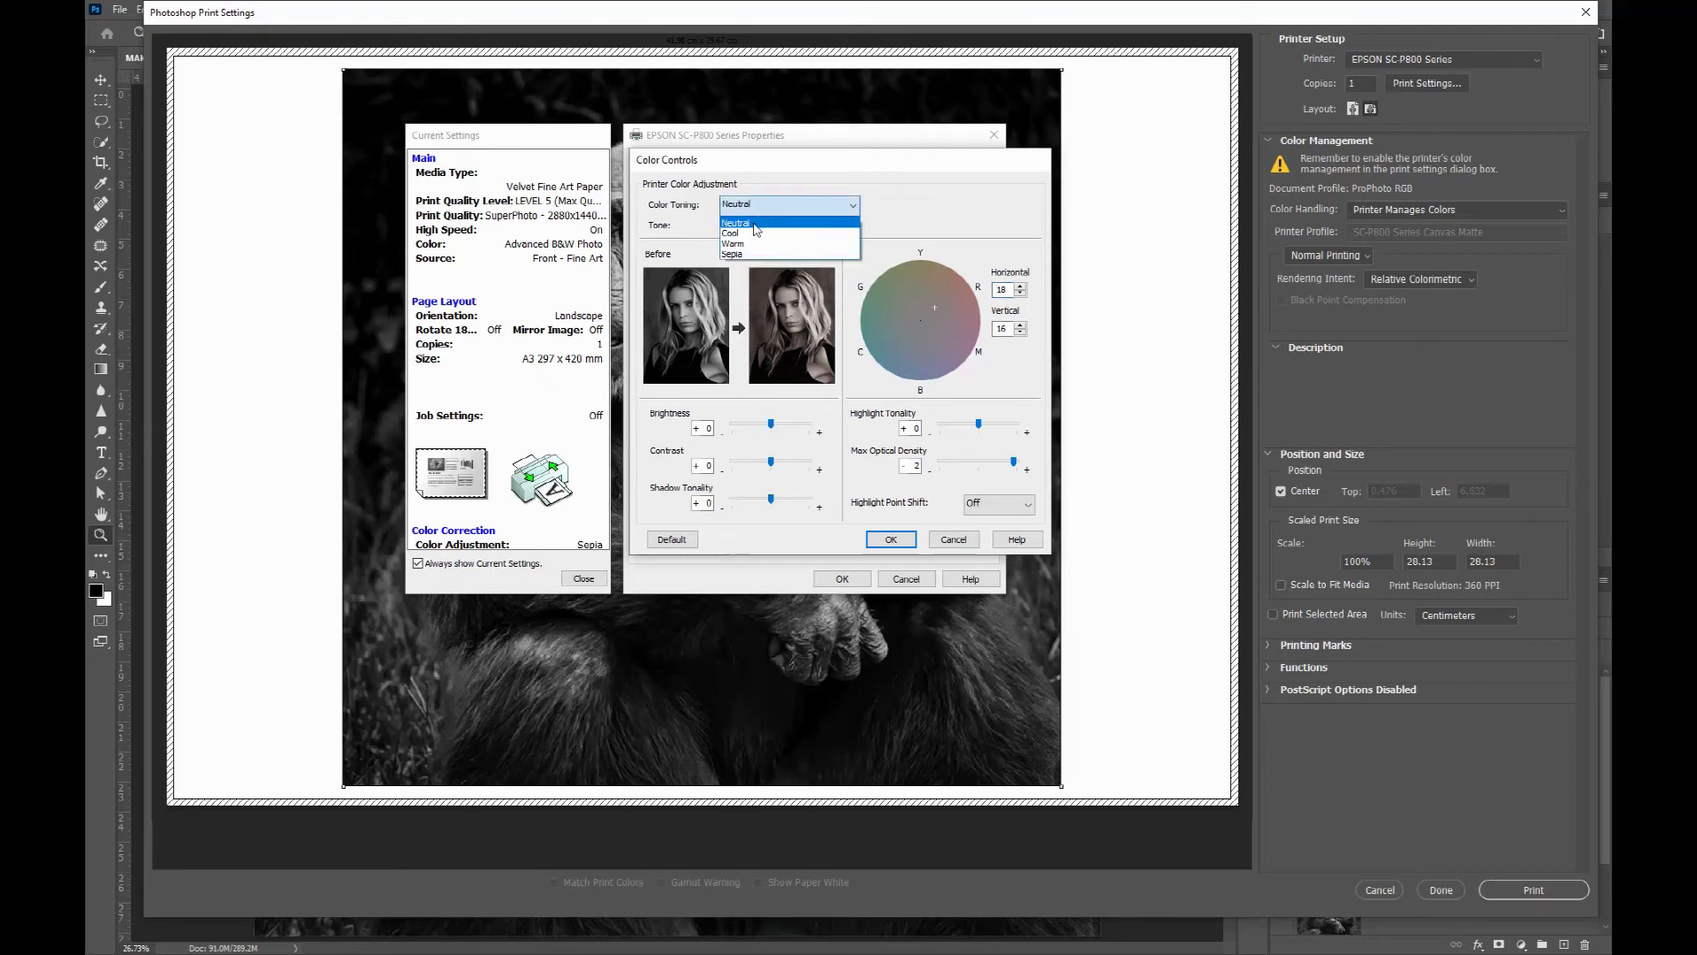
left_click(767, 210)
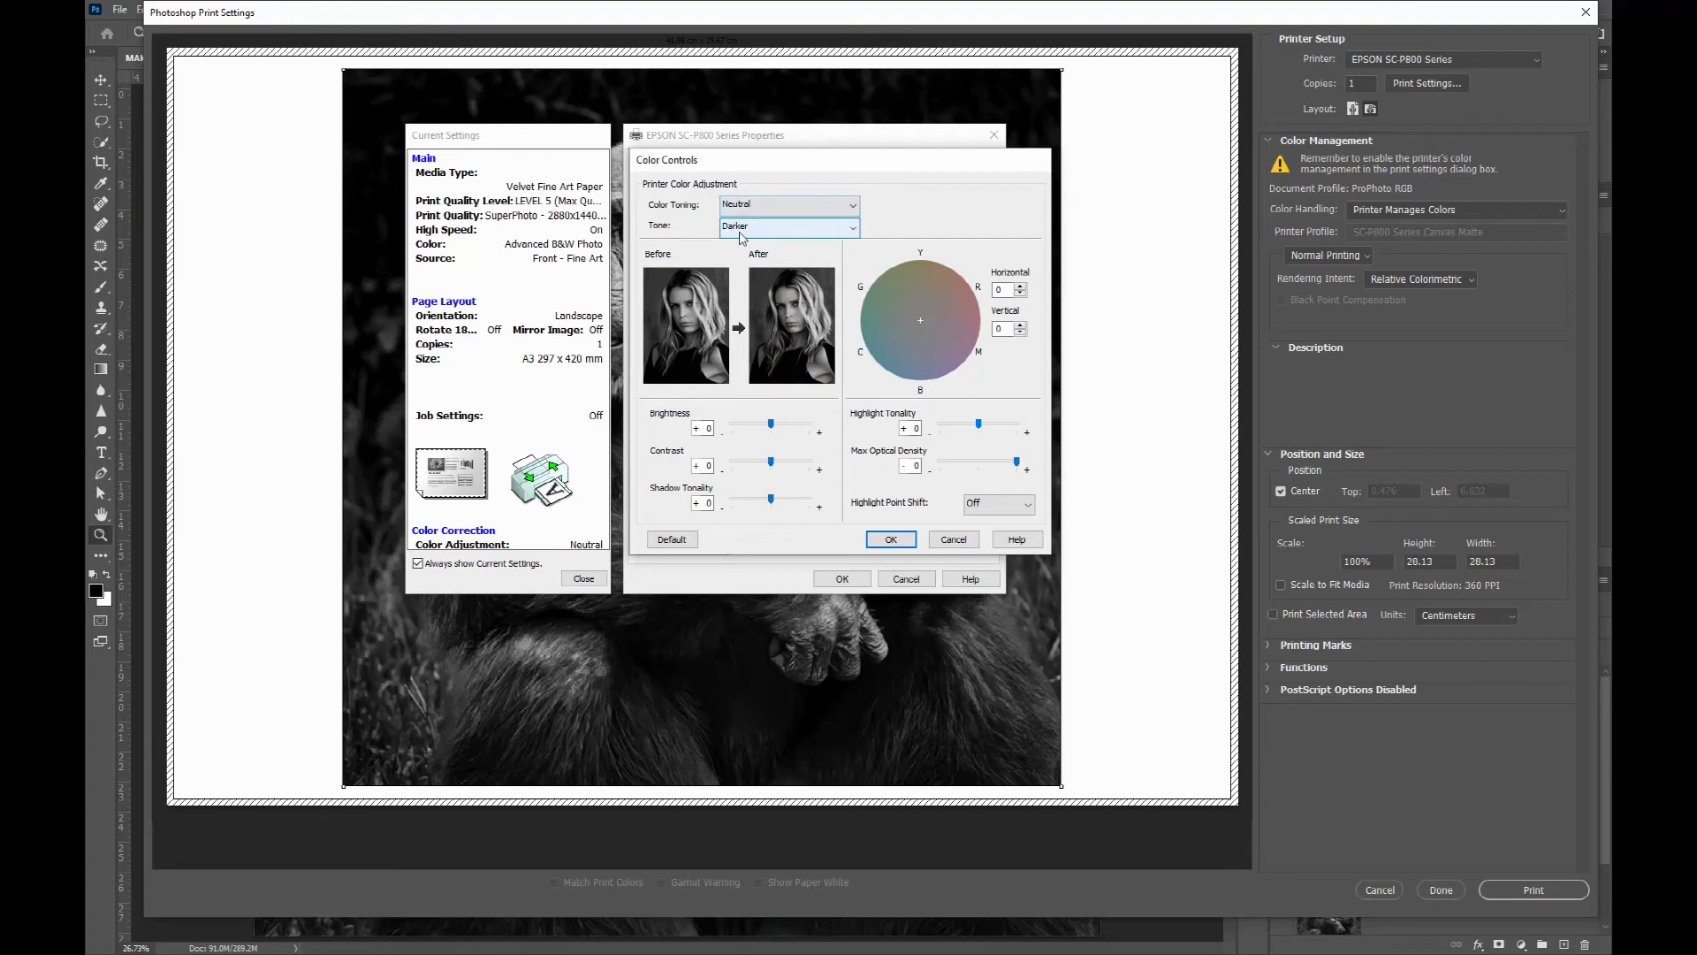
left_click(741, 227)
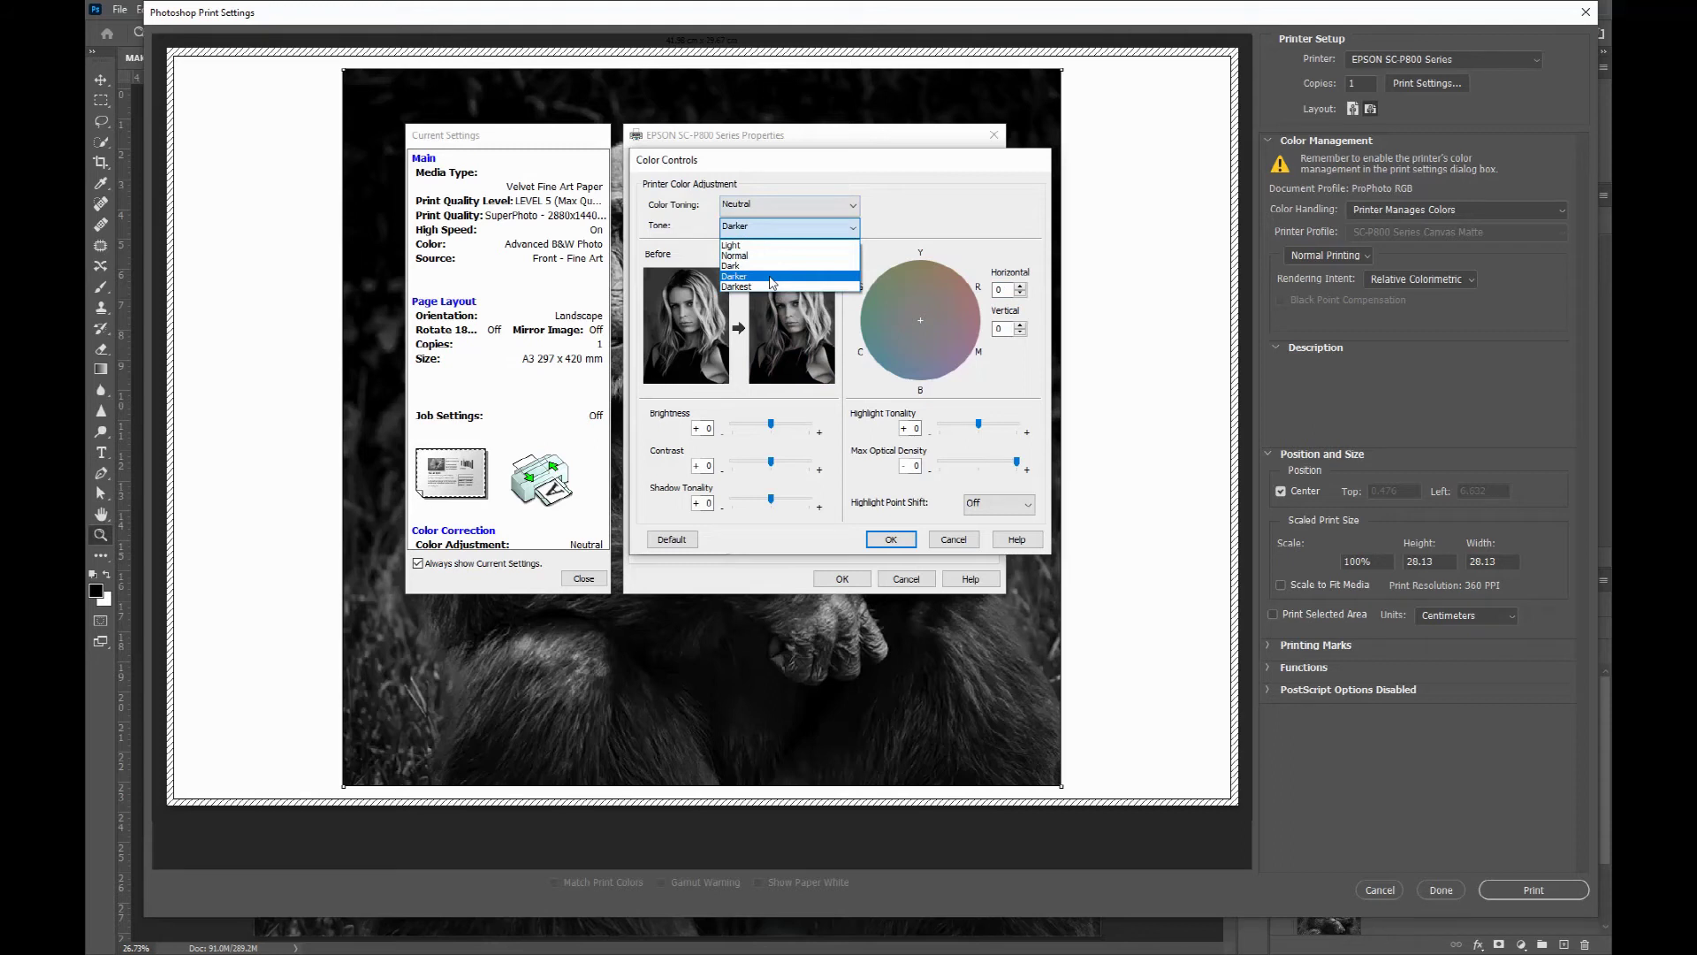
left_click(733, 265)
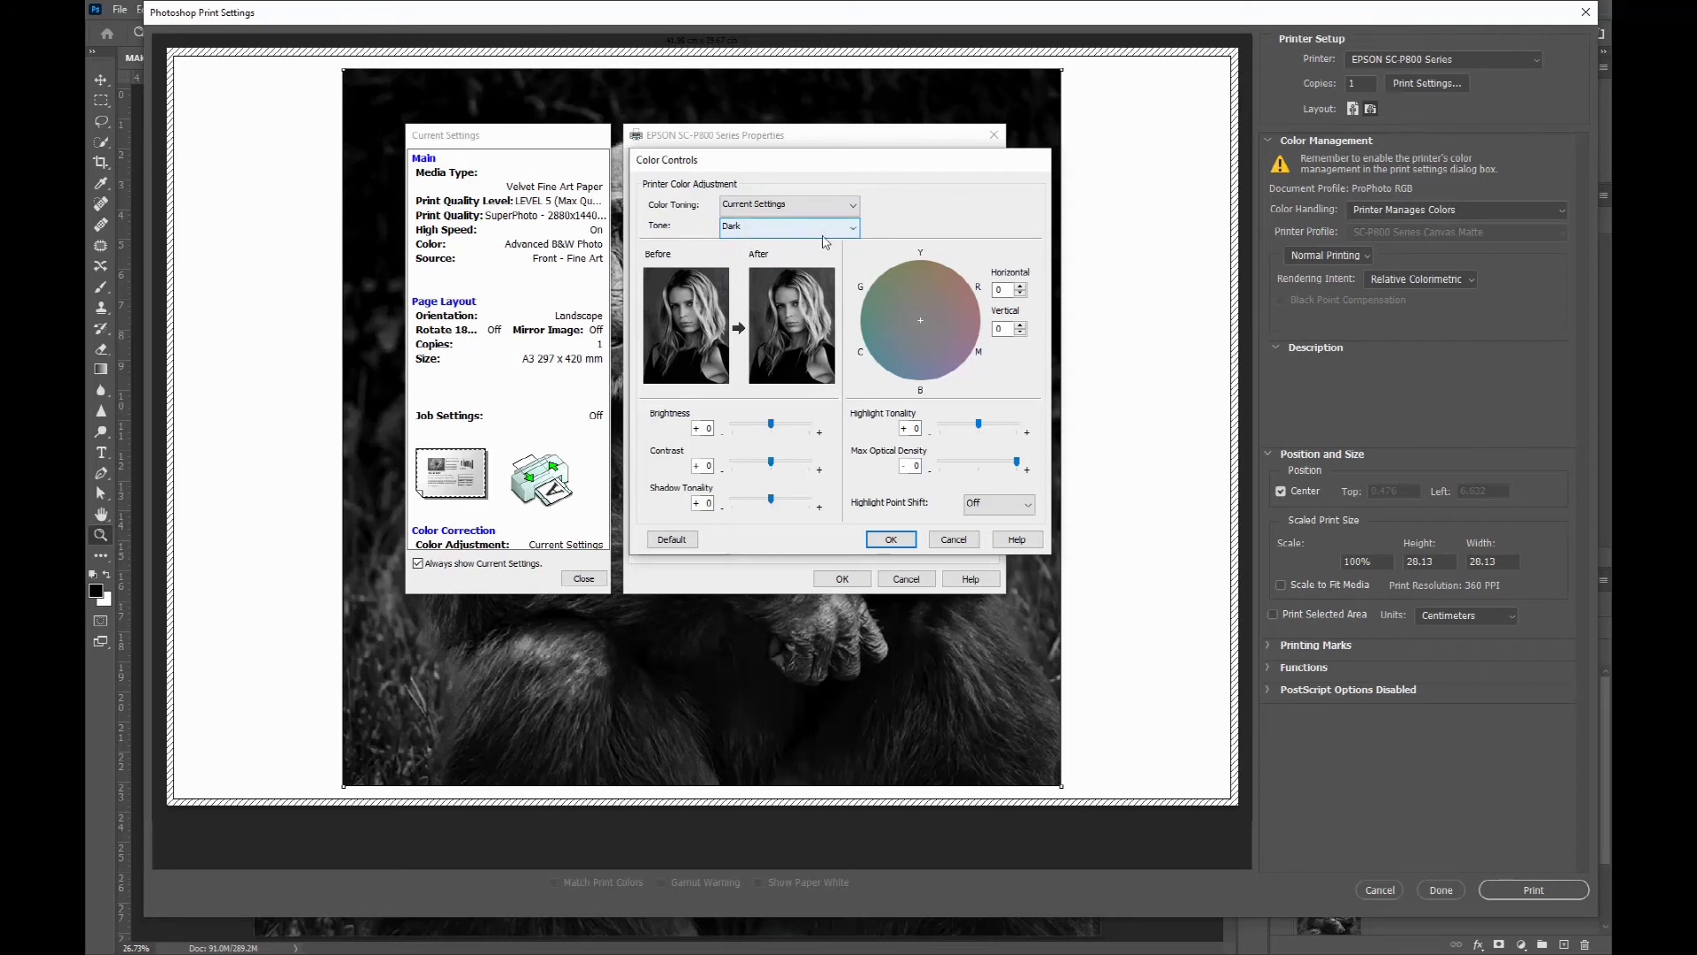
- Confirm Color Controls and the EPSON SC-P800 properties, returning to the chimpanzee print preview
left_click(890, 539)
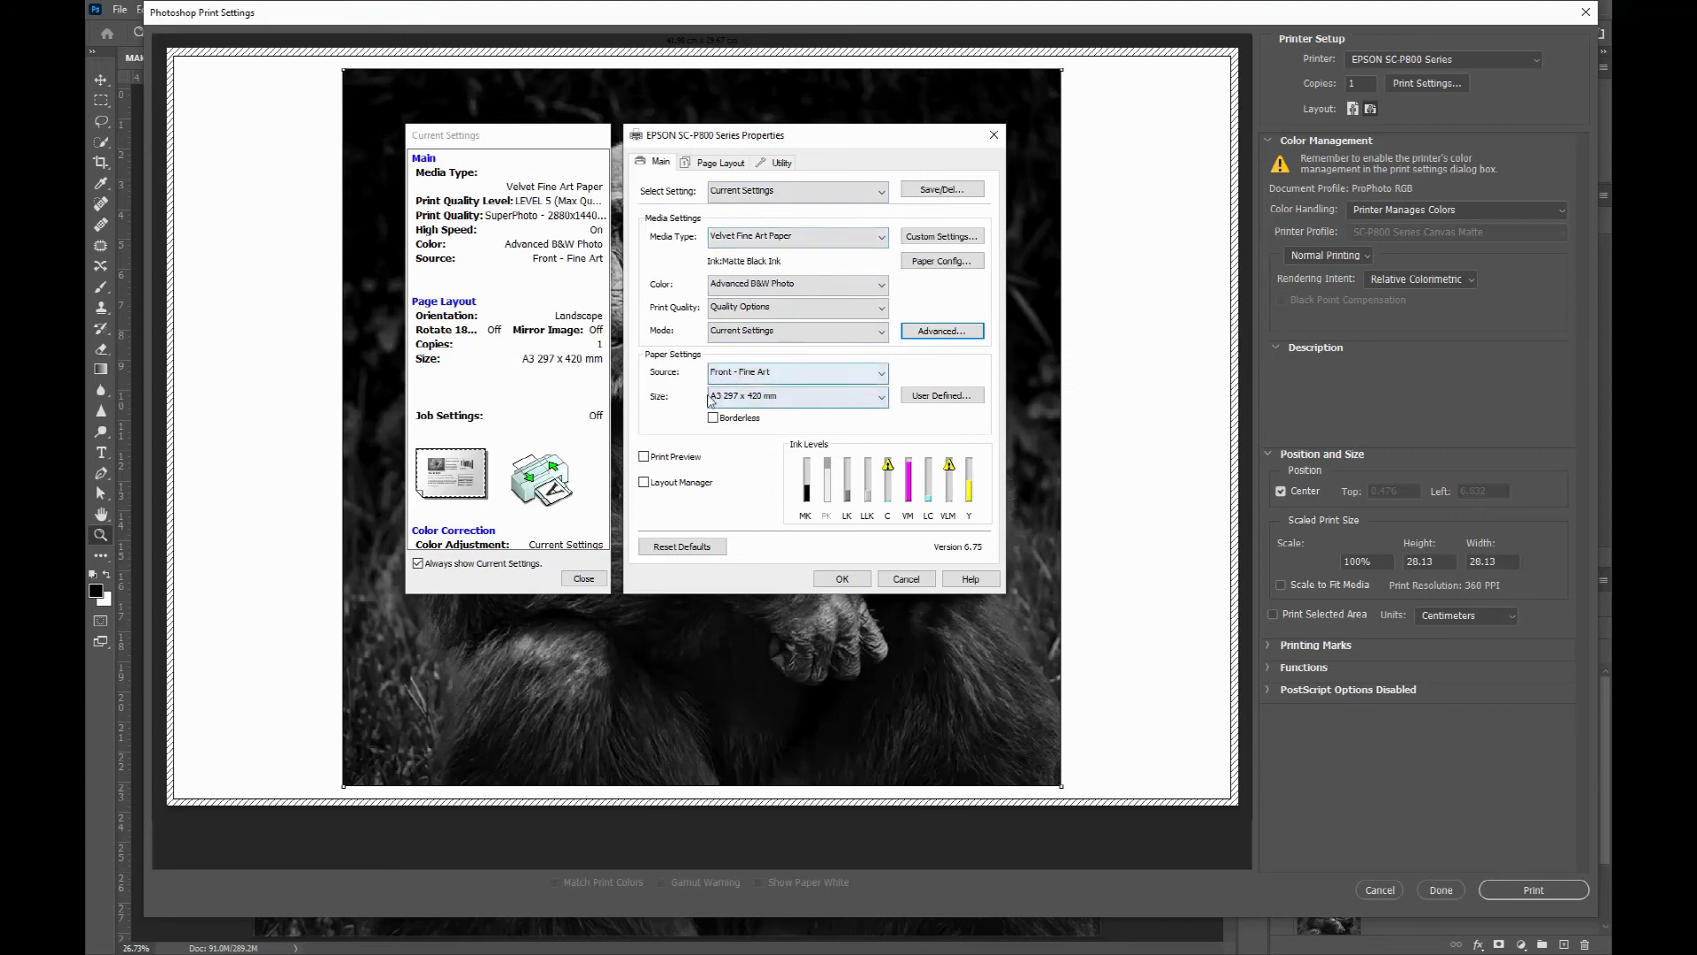
left_click(843, 580)
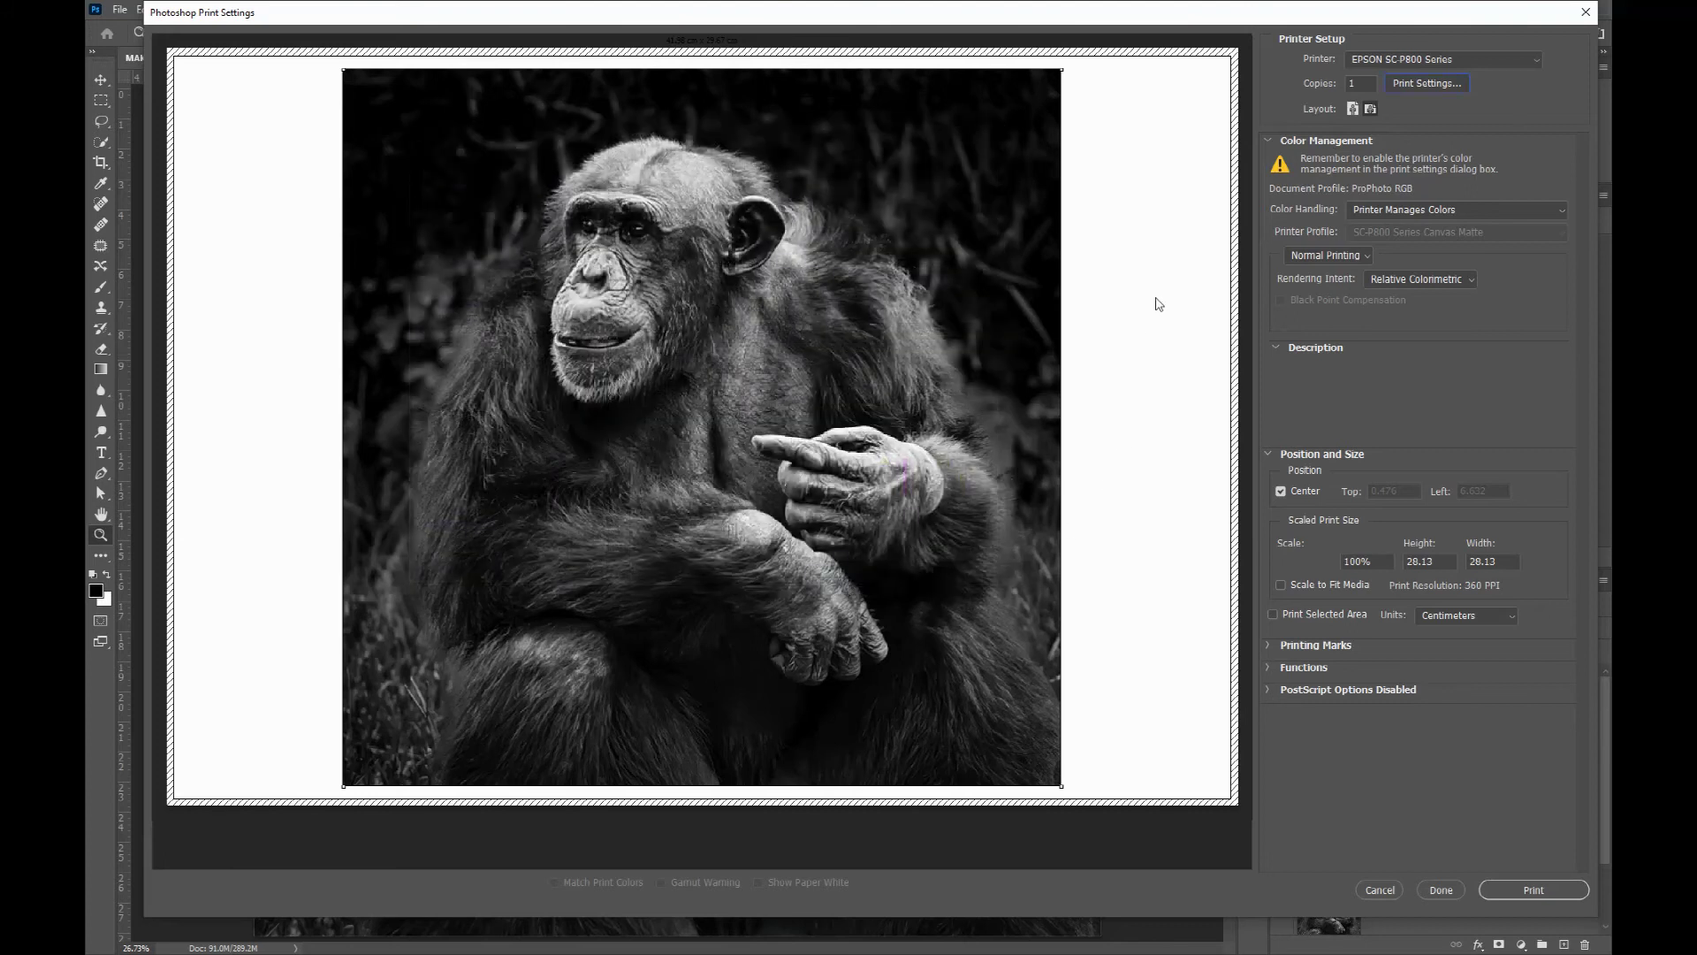
mouse_move(1461, 215)
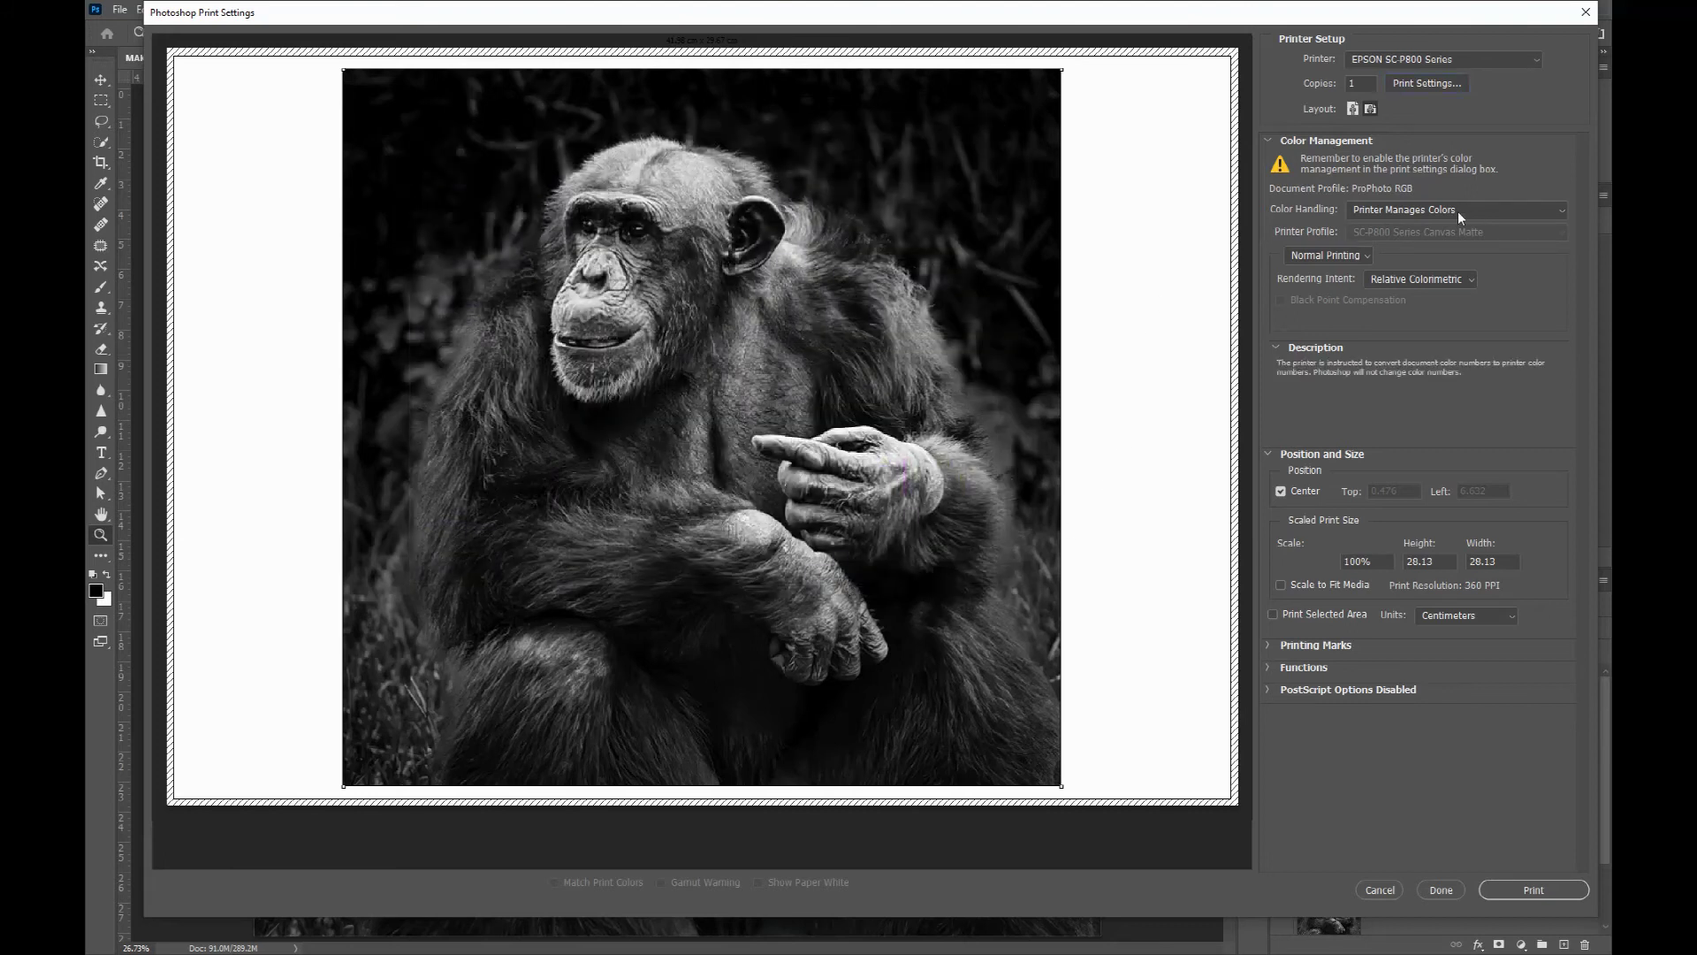